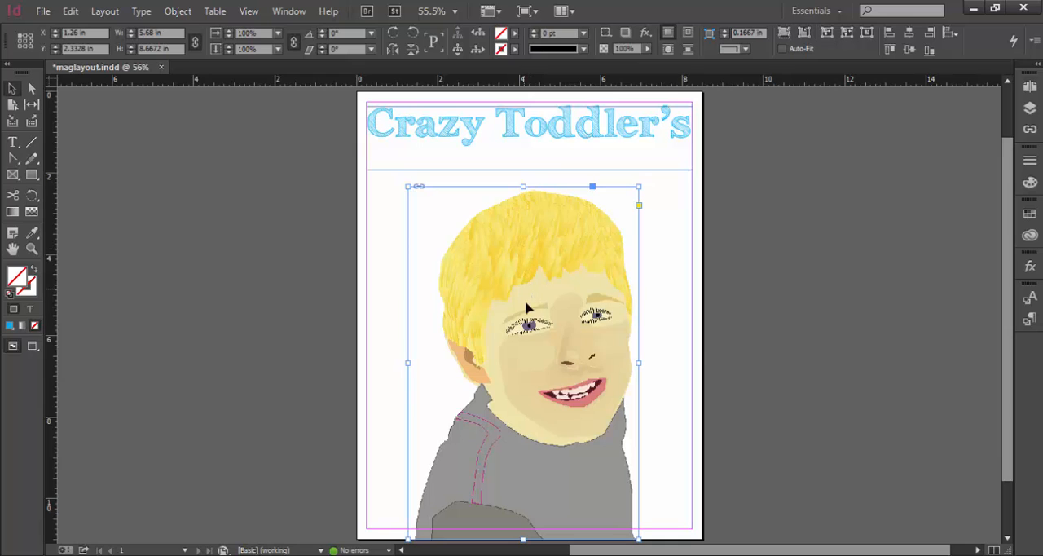
Move the portrait illustration to the right so its X position is 2 in, leaving room for text beside it
mouse_move(545, 465)
mouse_down()
mouse_move(584, 454)
mouse_move(592, 463)
mouse_move(553, 463)
mouse_up()
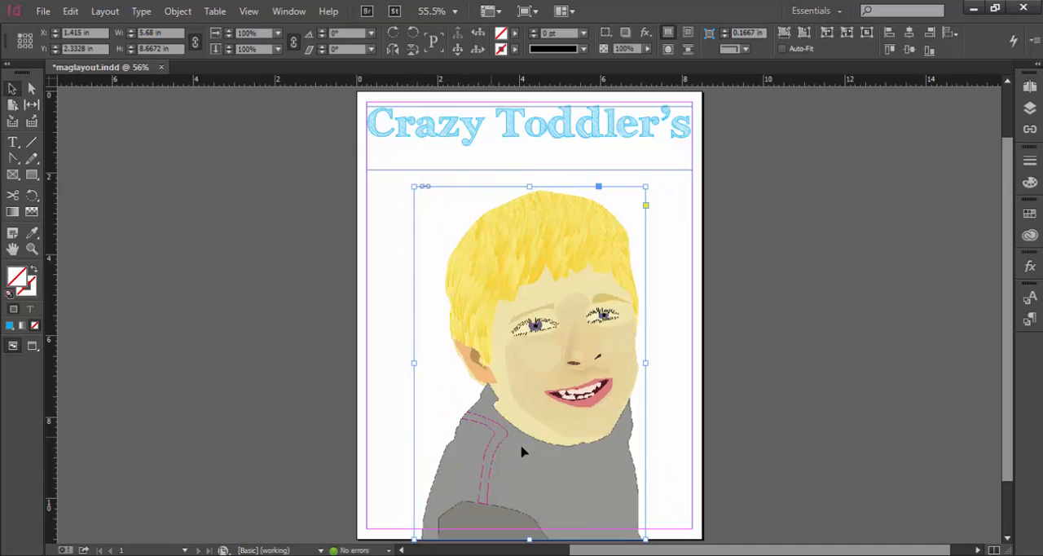
drag(557, 472, 585, 473)
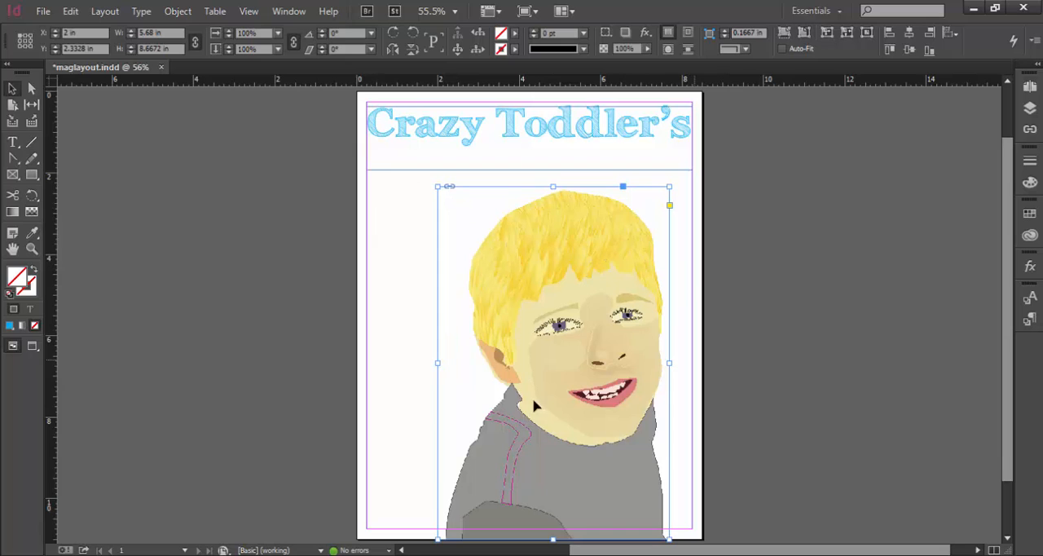
Create a text frame about 4.24 by 5.3 in from the left margin overlapping the portrait, filled with placeholder text
click(12, 142)
drag(368, 185, 540, 399)
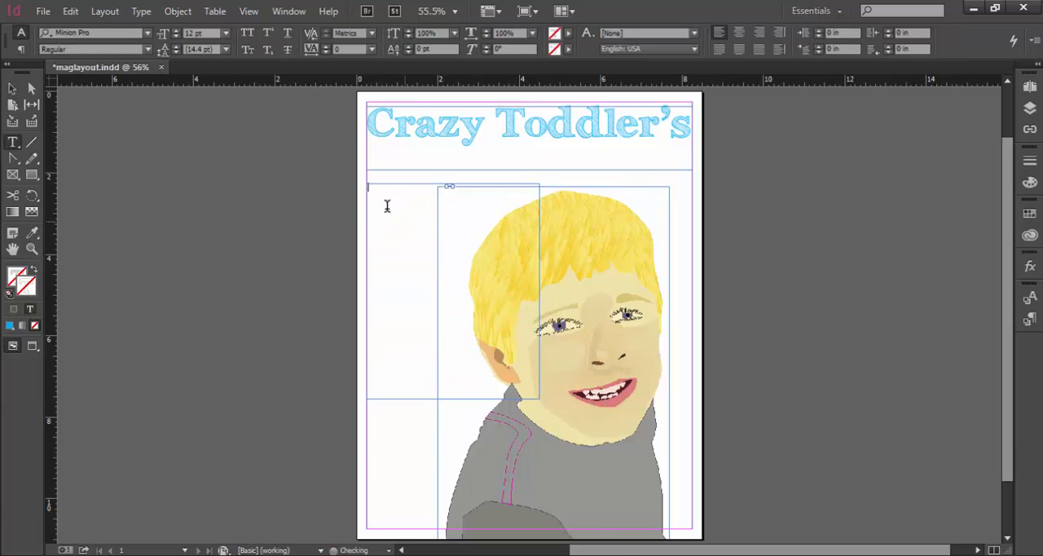
right_click(388, 215)
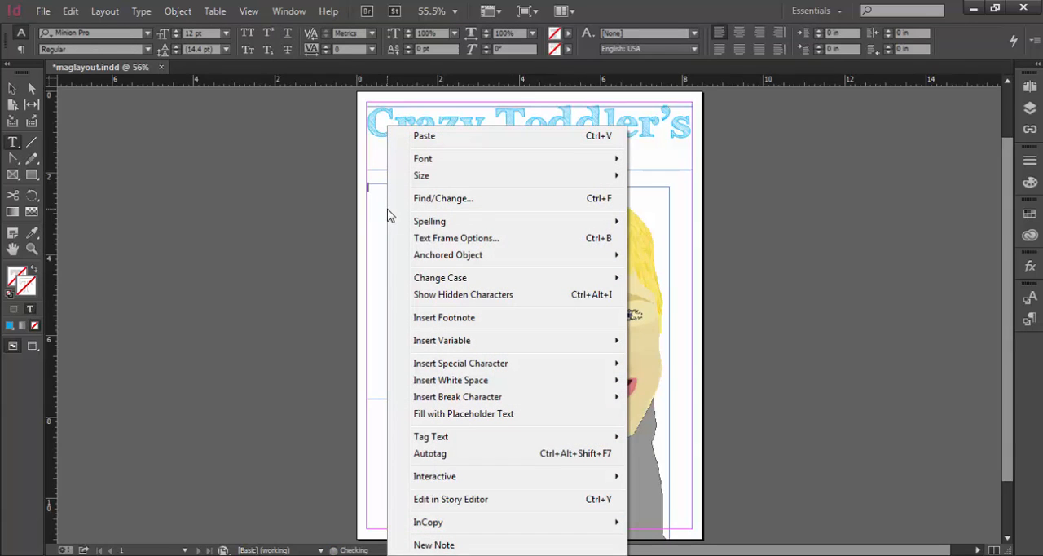
click(514, 414)
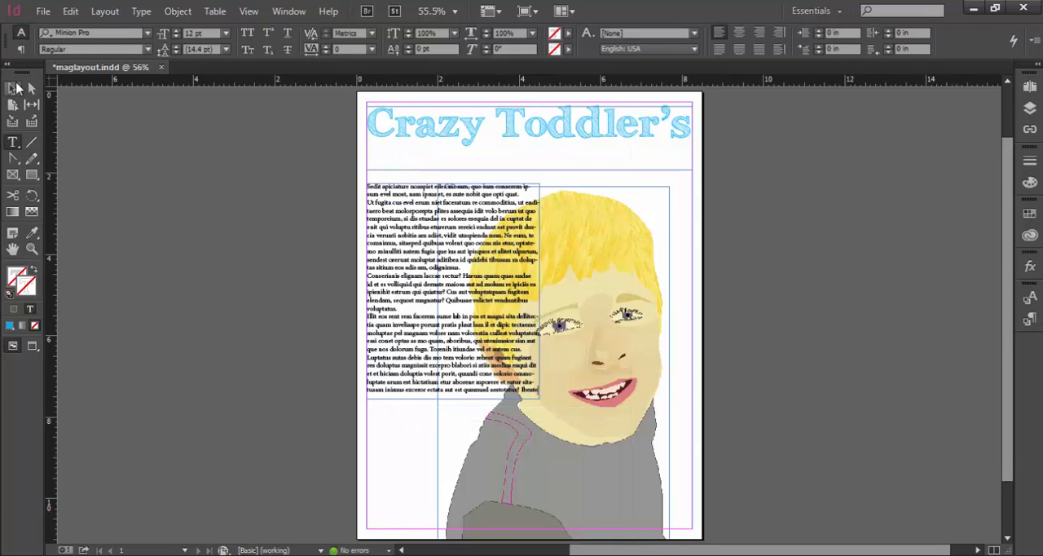
Apply a text wrap around the object shape to the portrait illustration
click(16, 87)
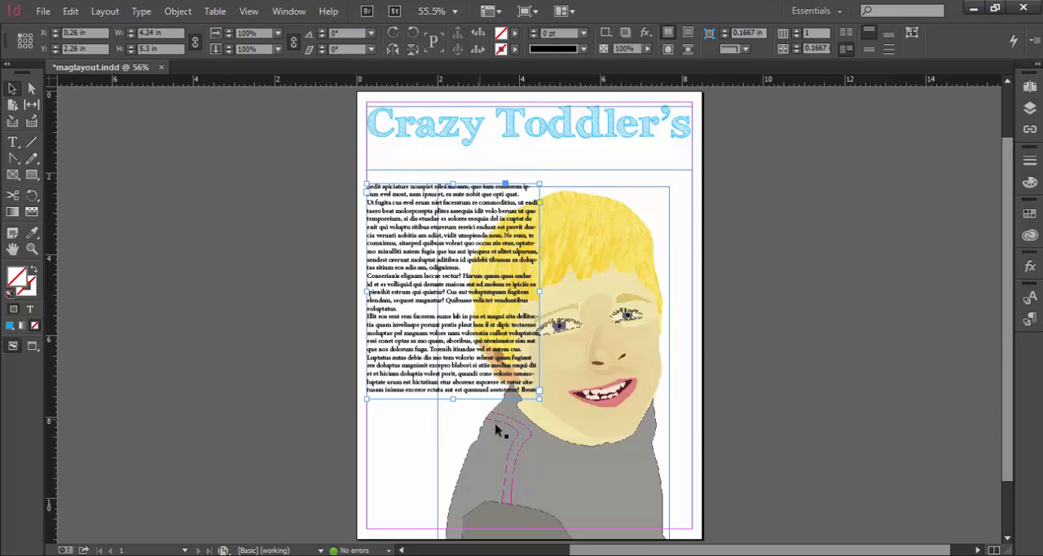
click(573, 418)
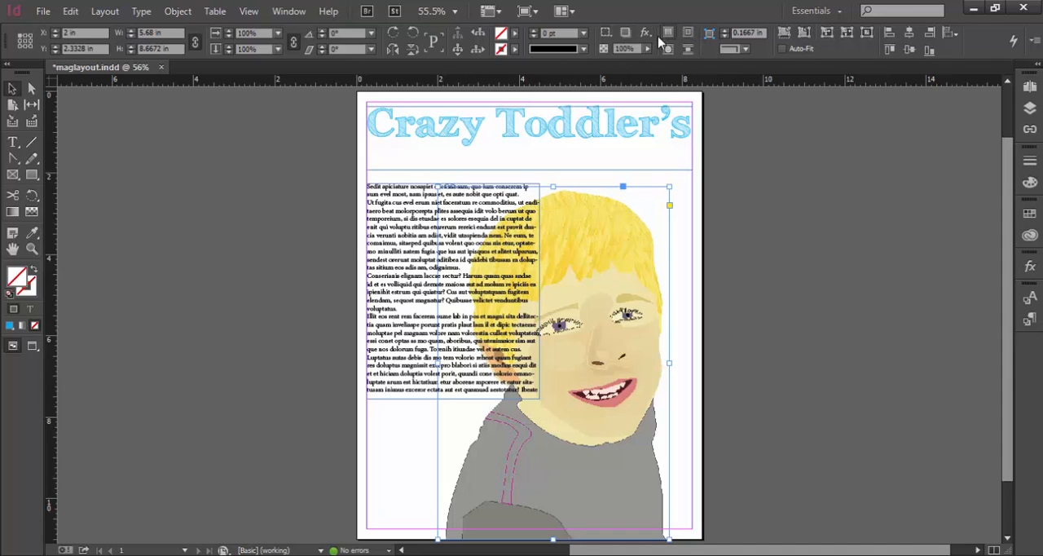
click(689, 34)
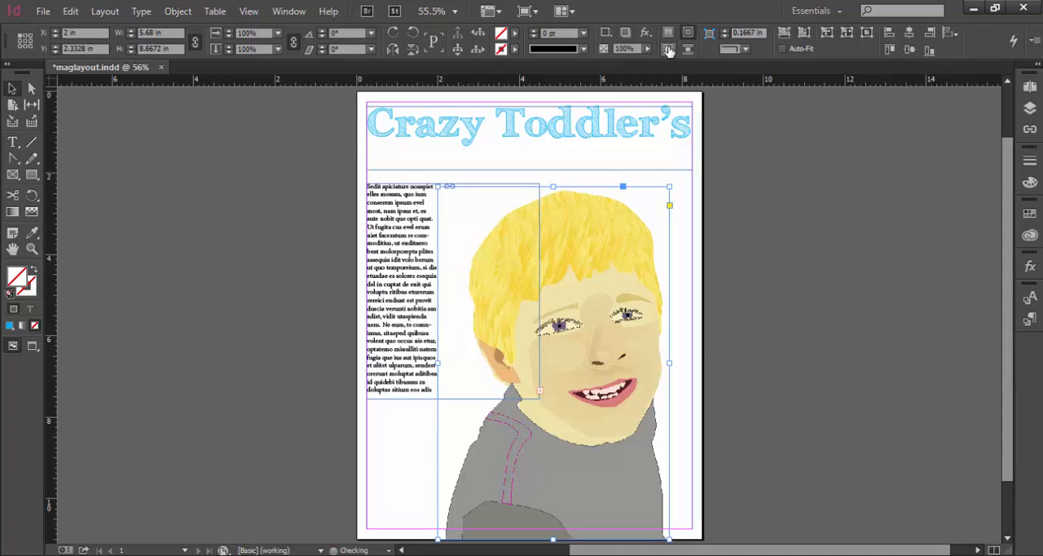
click(281, 11)
click(363, 373)
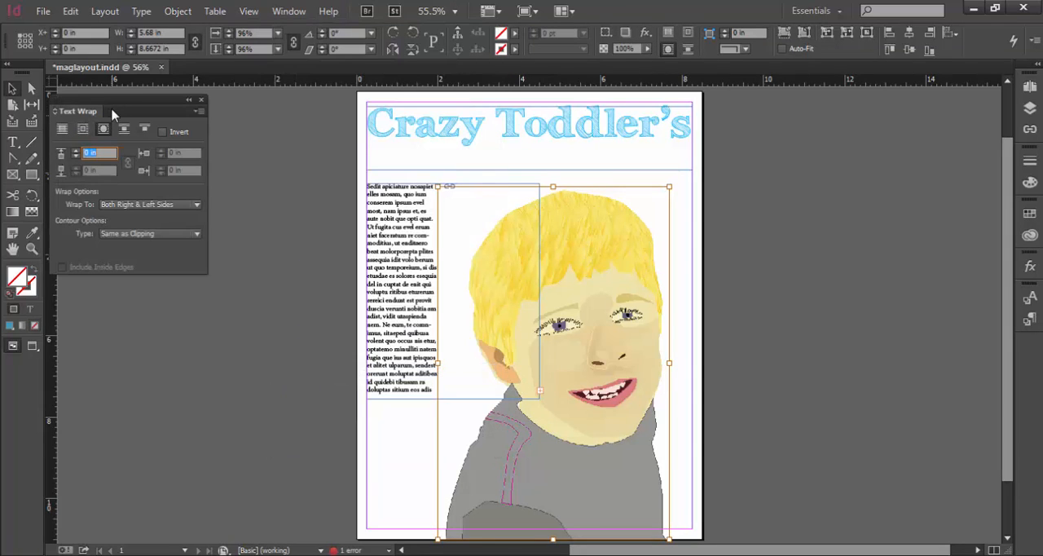
drag(119, 106, 883, 146)
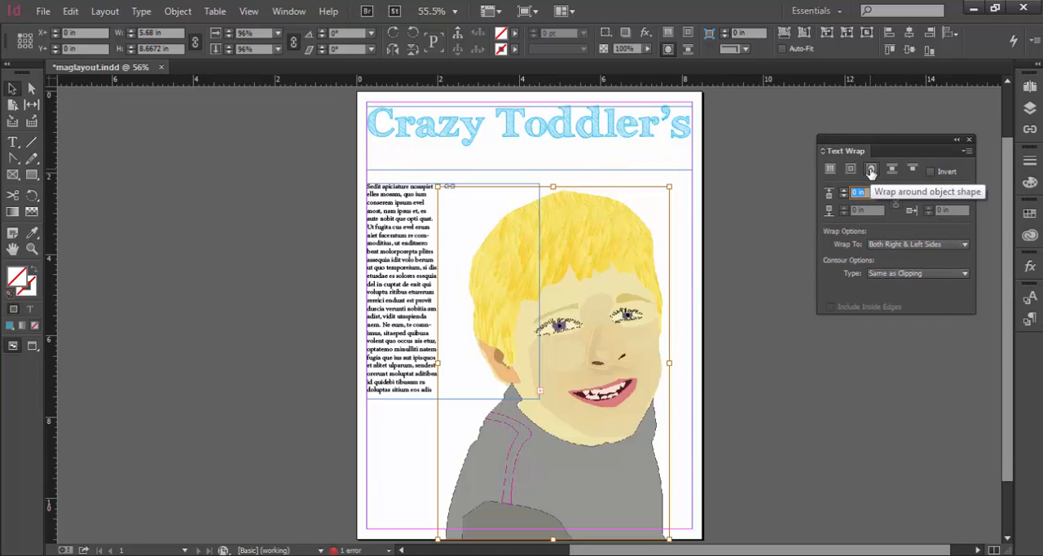
click(871, 171)
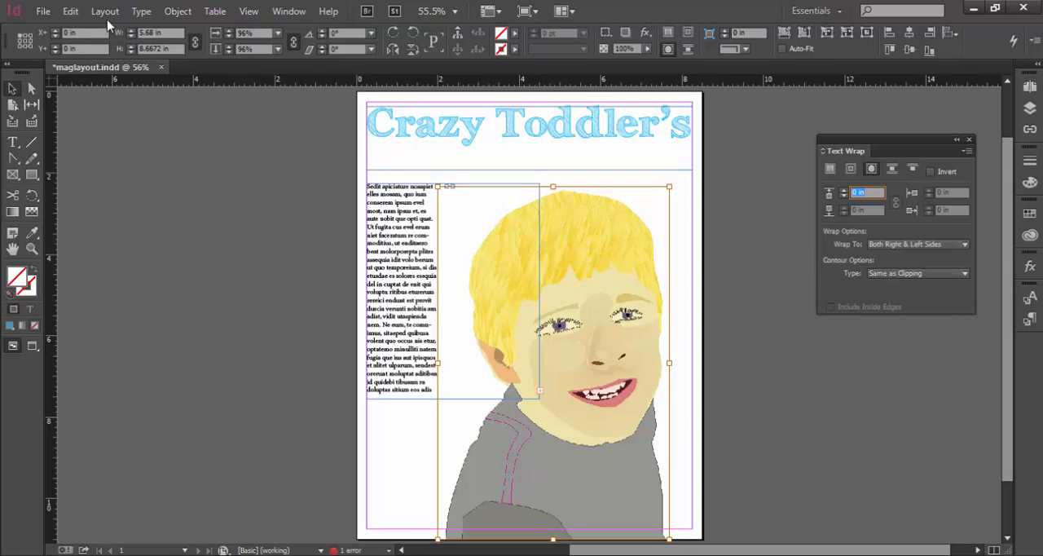
Give the portrait a Detect Edges clipping path with threshold 17 and tolerance 1.145
click(171, 13)
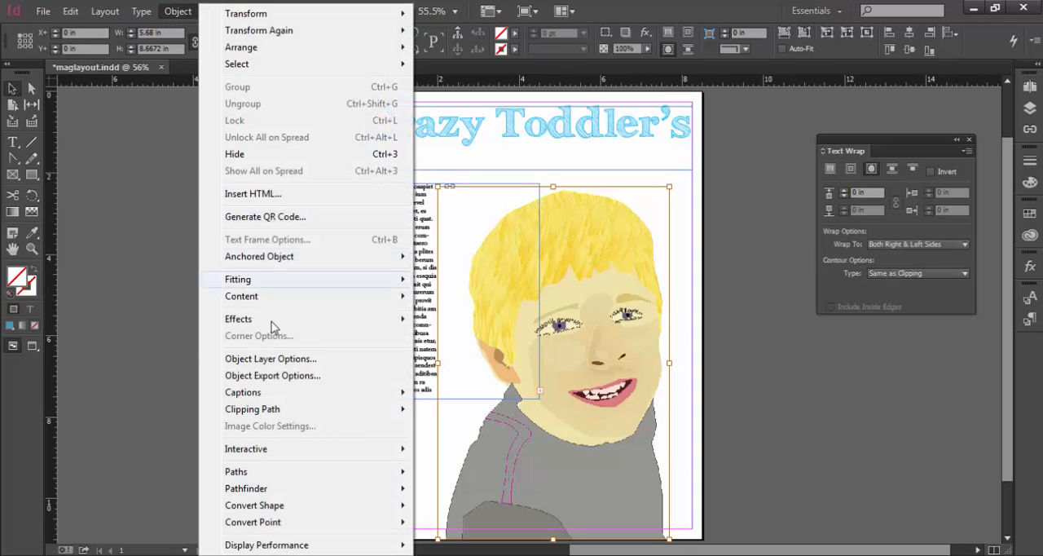
mouse_move(318, 416)
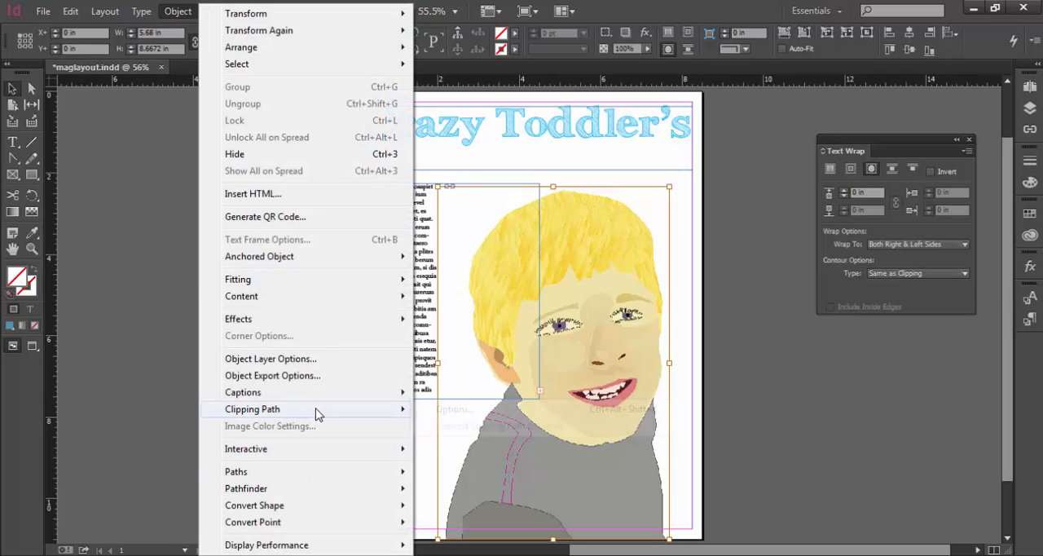
click(544, 410)
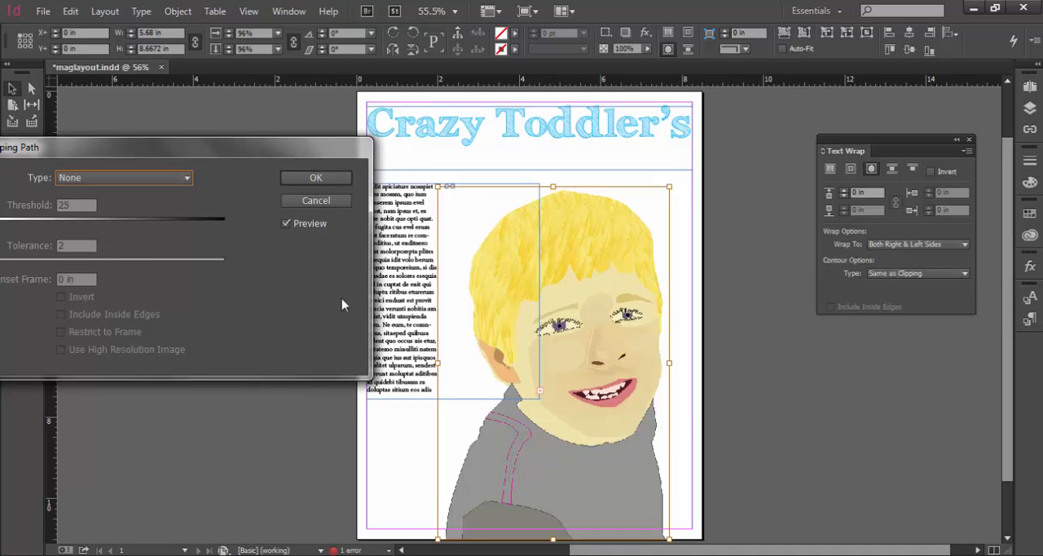
drag(232, 147, 300, 124)
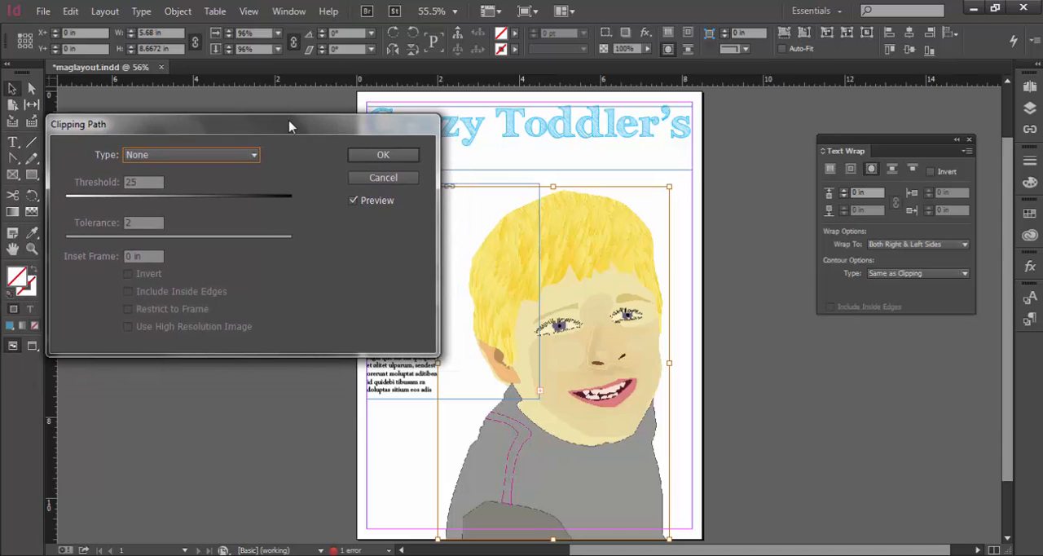
click(240, 157)
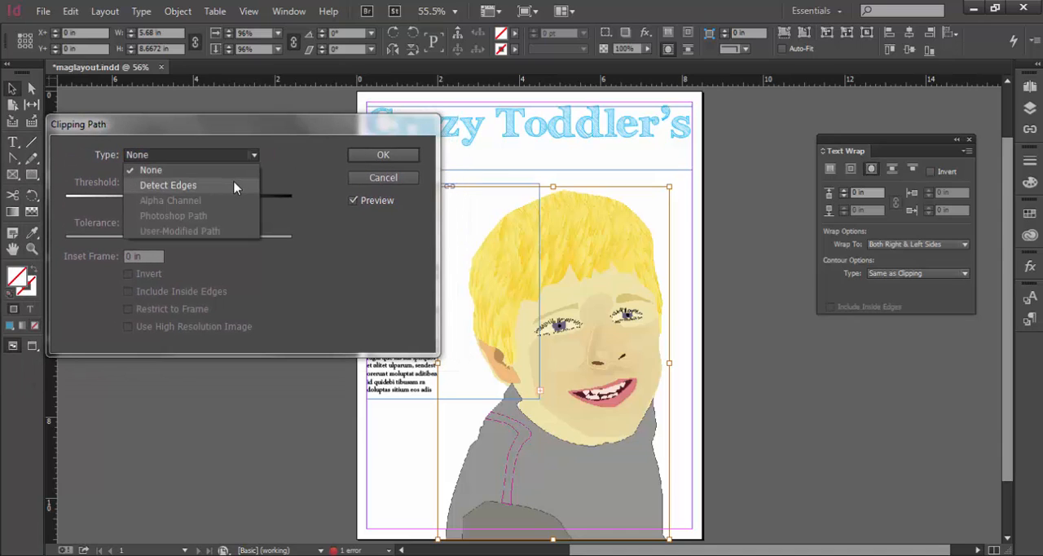
click(234, 184)
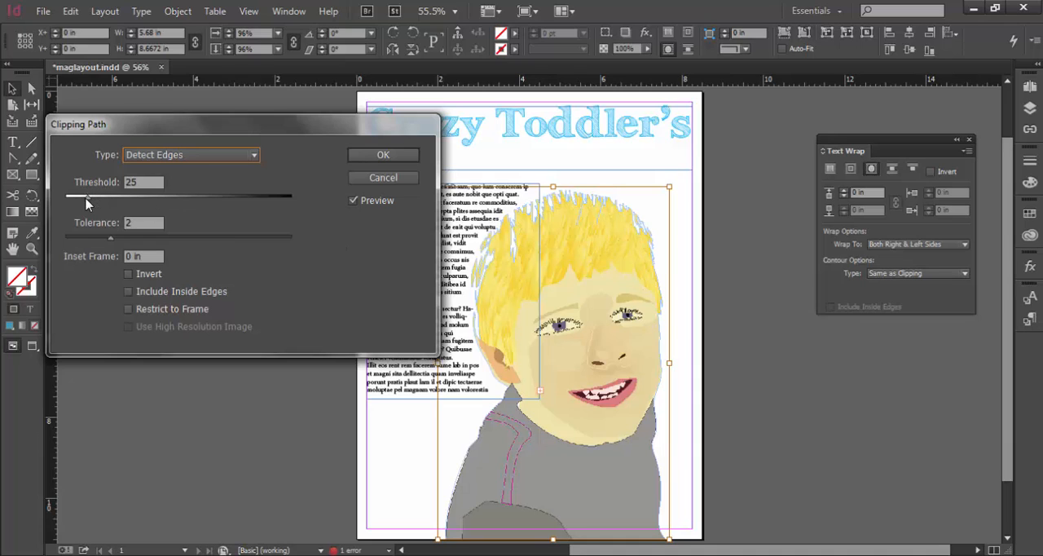
drag(88, 201, 81, 204)
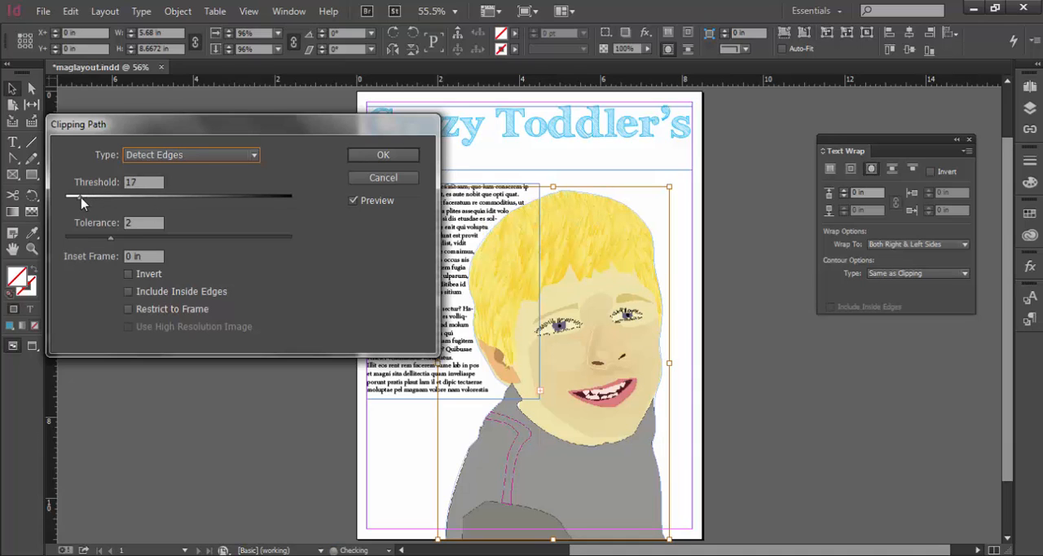
mouse_move(112, 242)
mouse_down()
mouse_move(204, 239)
mouse_move(92, 246)
mouse_up()
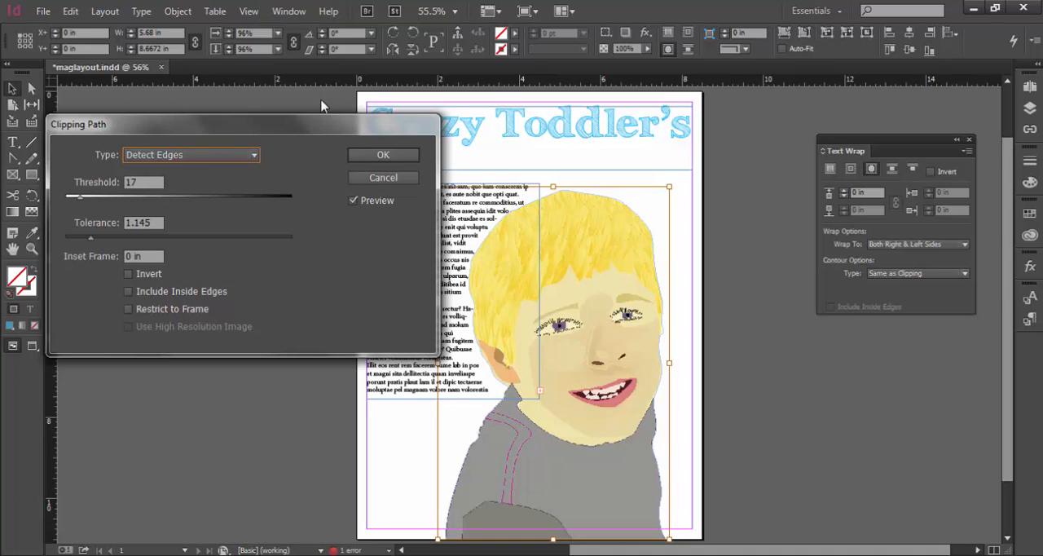
click(366, 157)
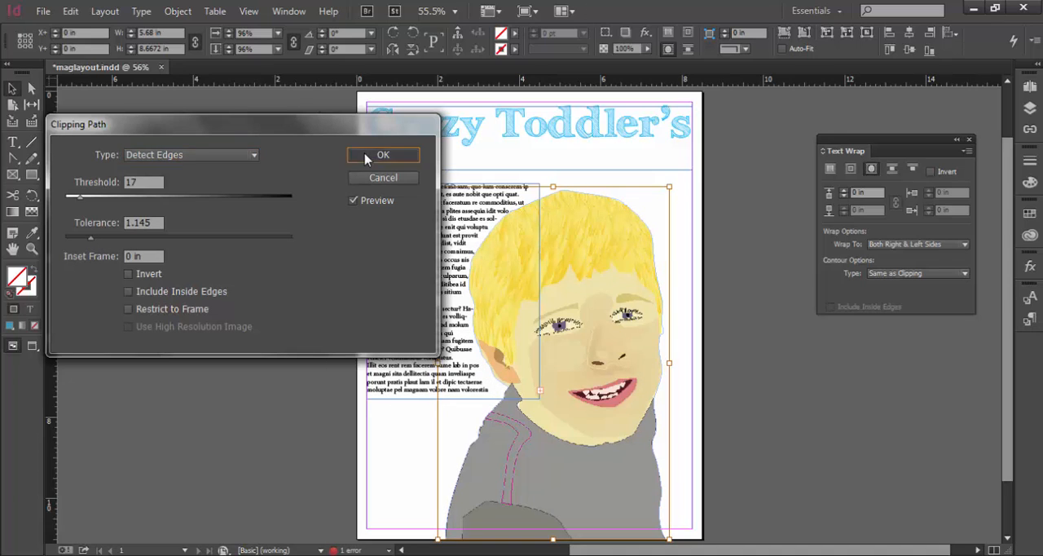
Set the portrait's text wrap offset to 0.0625 in and close the Text Wrap settings
click(845, 192)
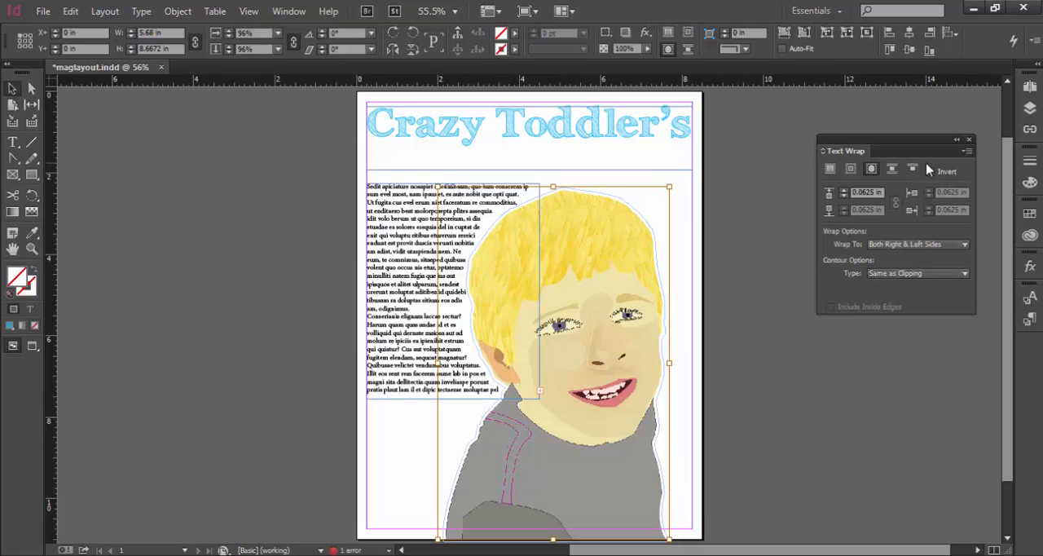
click(969, 140)
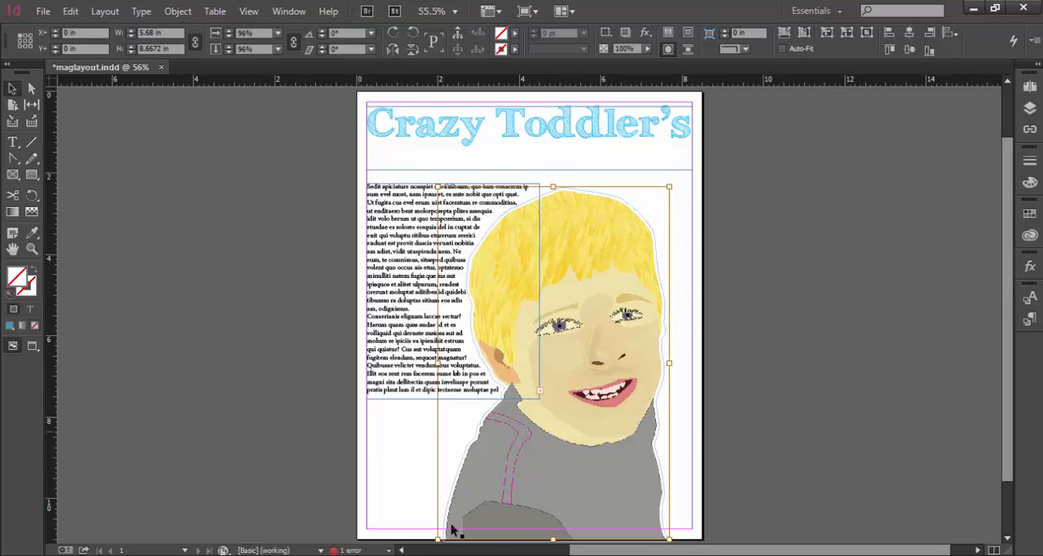
click(1037, 318)
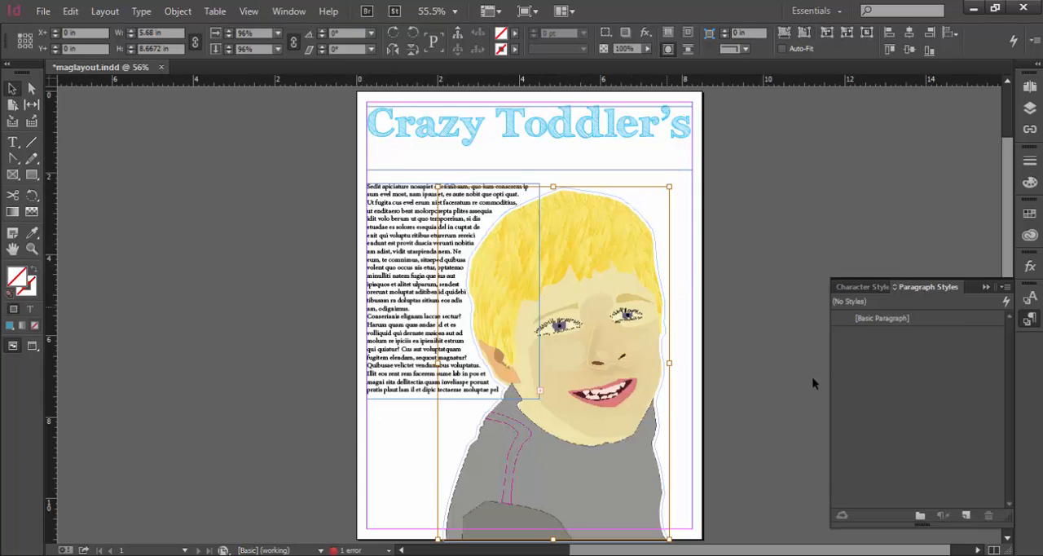
click(988, 290)
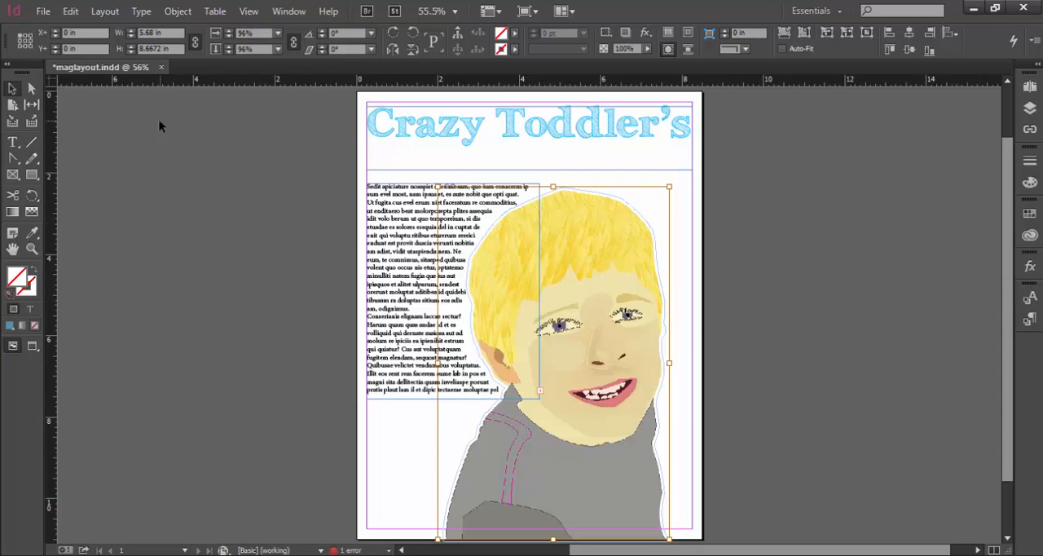
Add a text frame across the lower part of the page from the left margin, containing "How to Handle the Craziness"
click(16, 144)
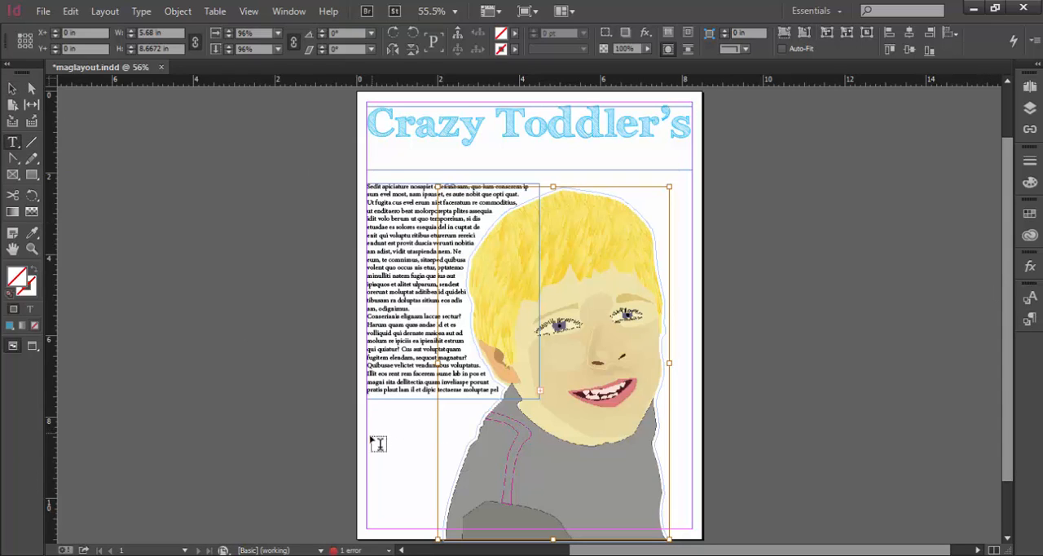
drag(367, 447, 587, 526)
drag(588, 528, 588, 528)
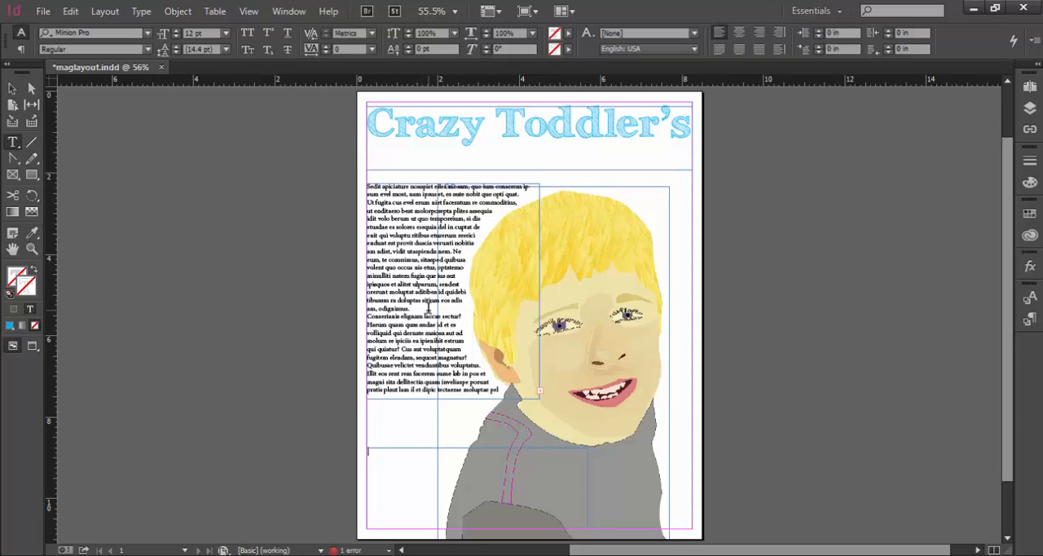
text(H)
text(H)
text(ow to Handle T)
Set the font of the whole "How to Handle the Craziness" headline to Ravie
key(ctrl+a)
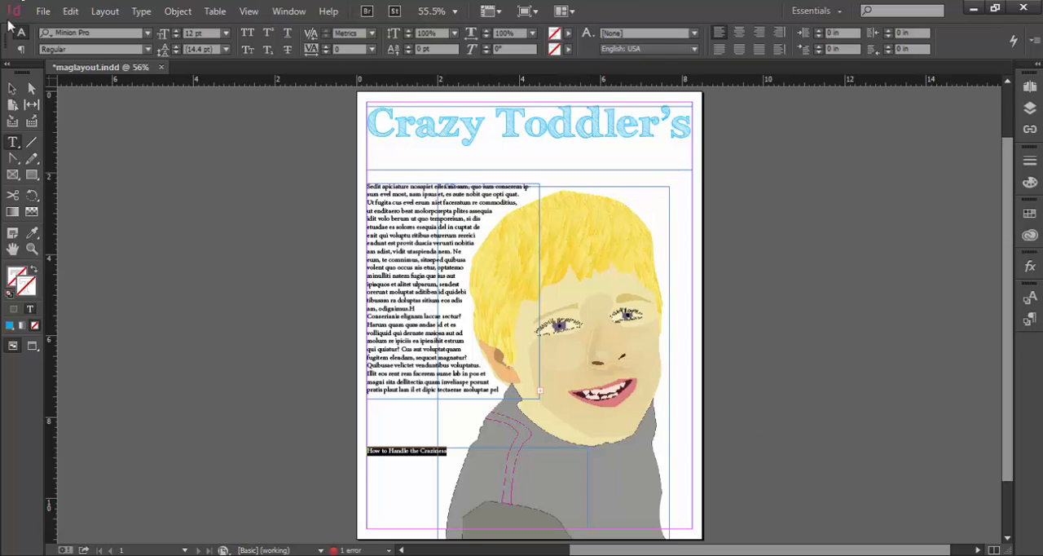
click(147, 33)
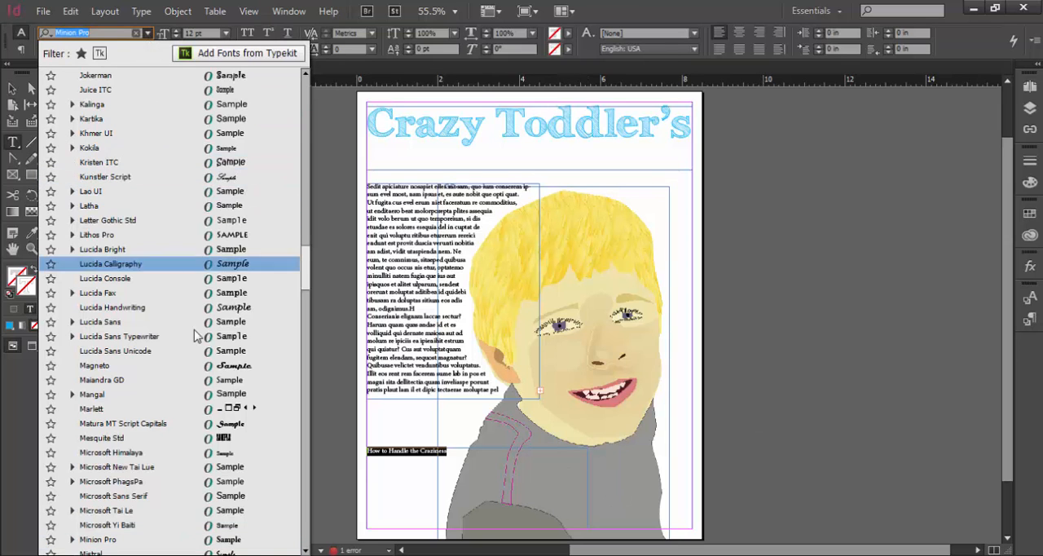
scroll(188, 441, down, 6)
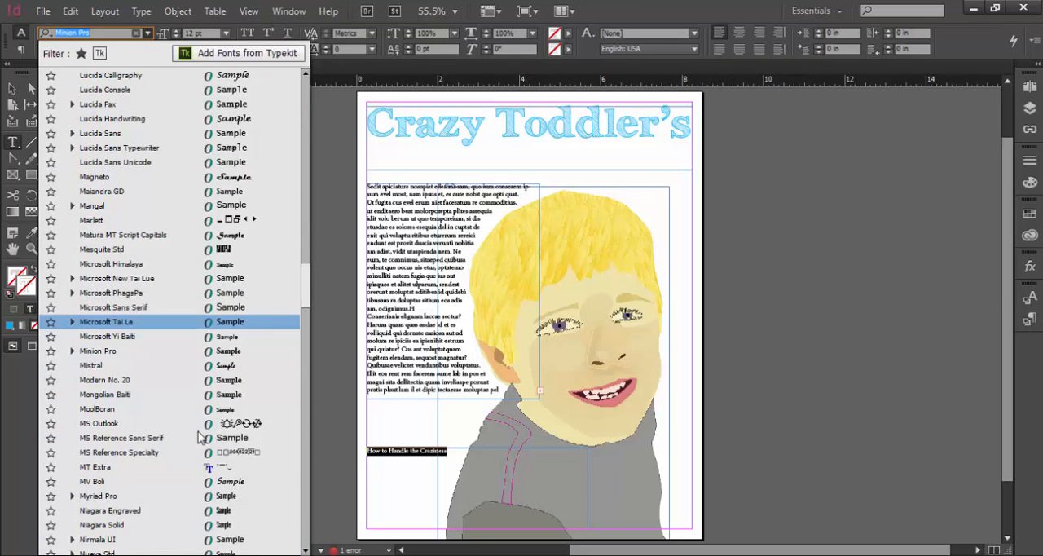
scroll(199, 437, down, 4)
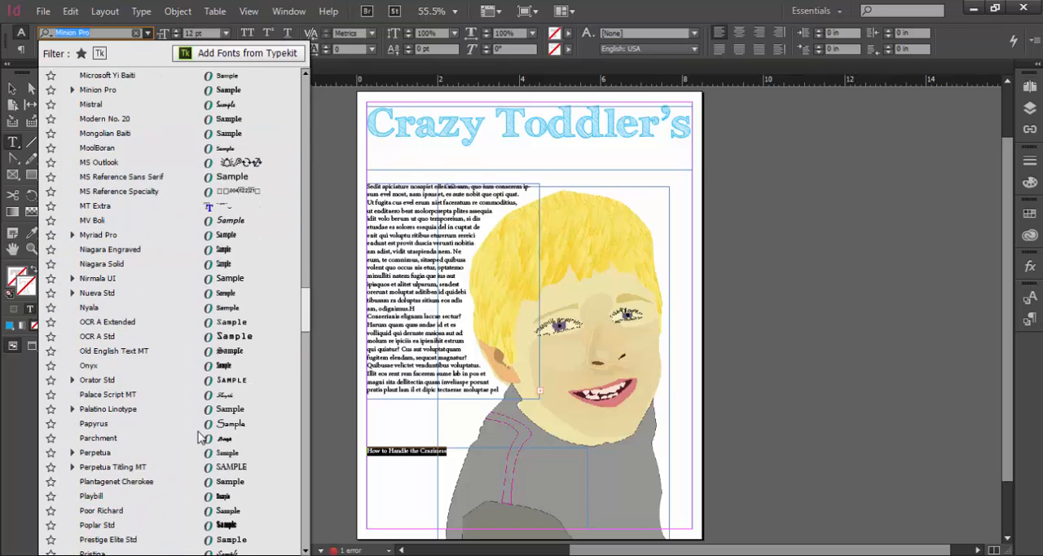
scroll(199, 438, down, 1)
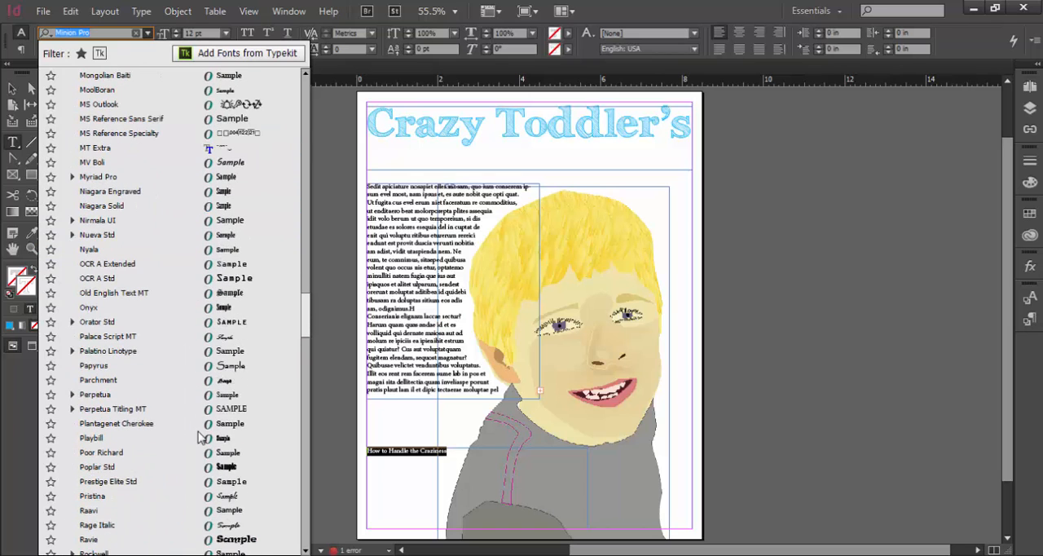
scroll(199, 438, down, 2)
click(261, 466)
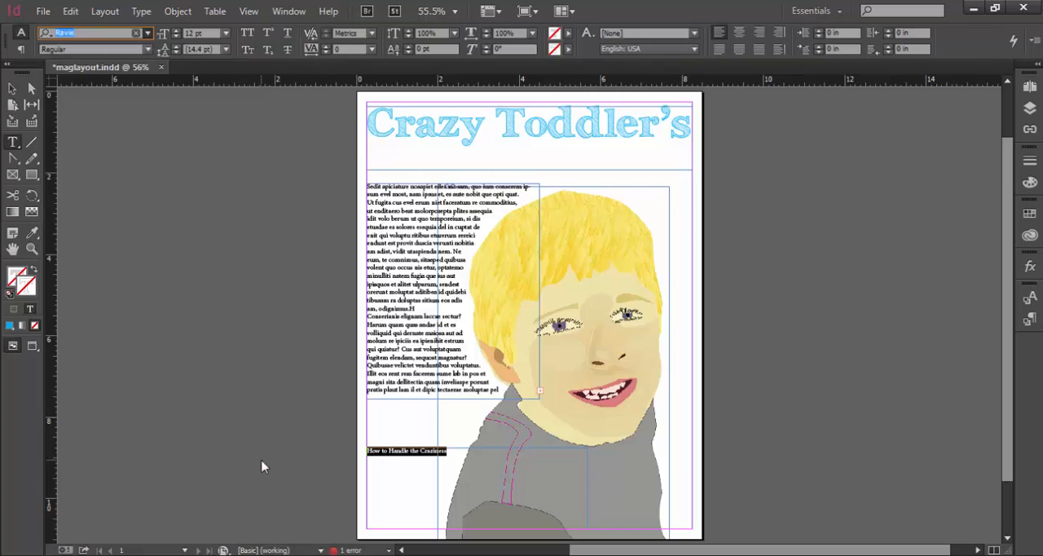
Set the font size of the "How to Handle the Craziness" headline to 48 pt
click(225, 33)
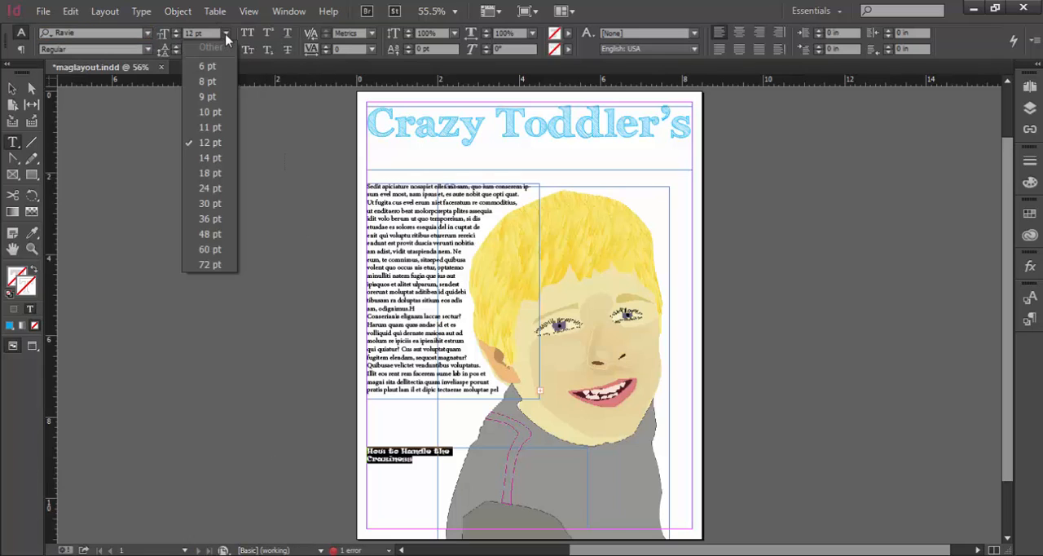
click(203, 236)
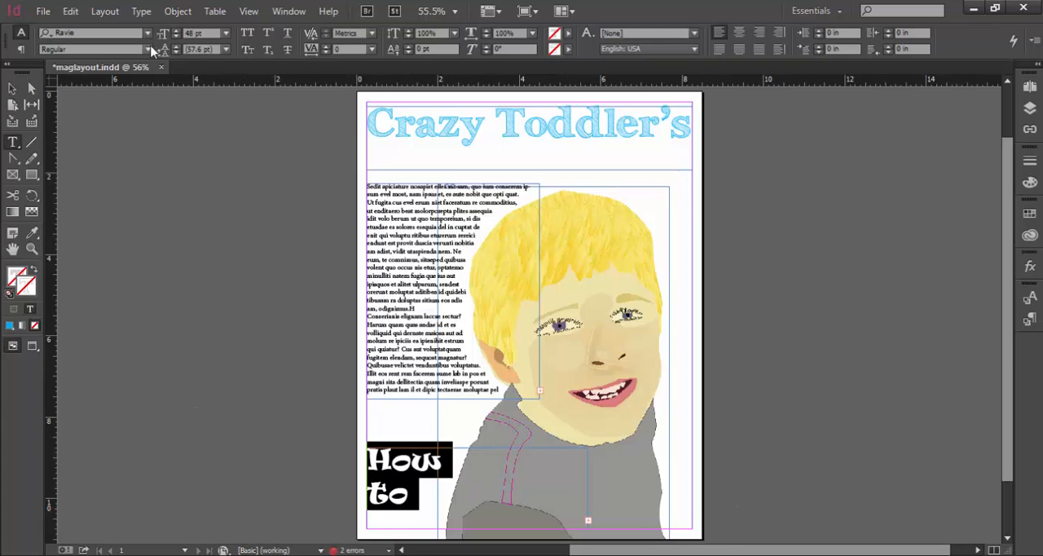
click(224, 33)
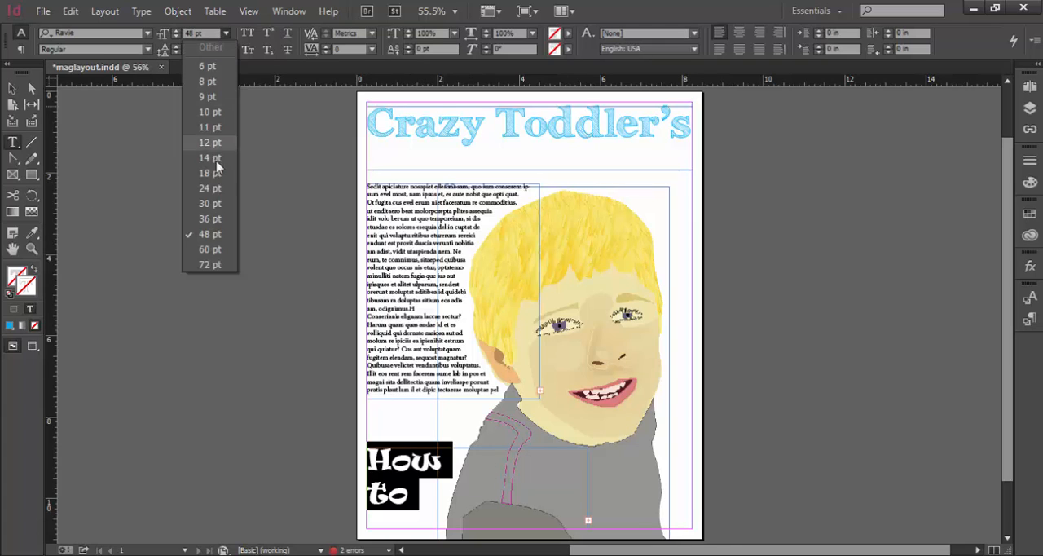
click(218, 222)
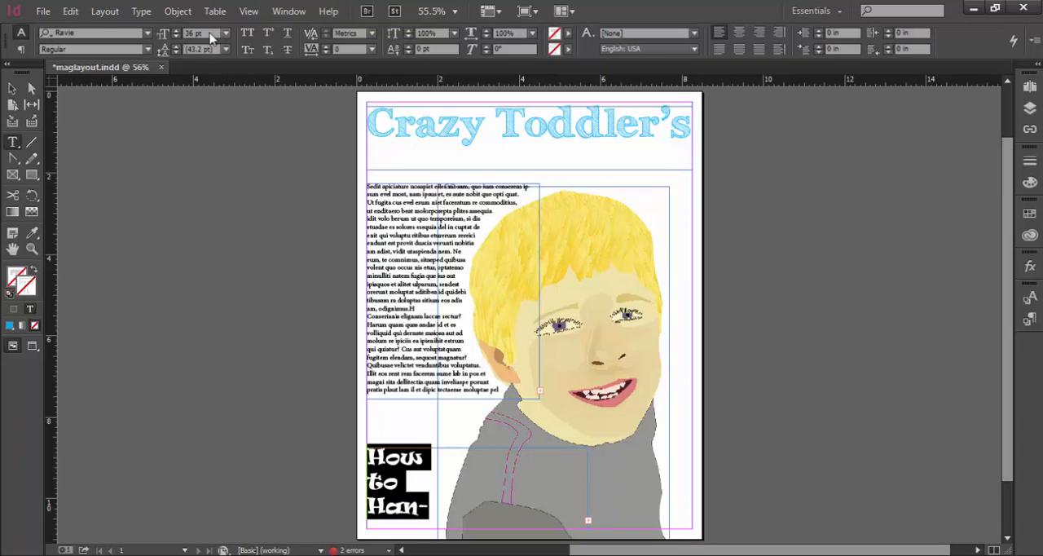
click(162, 34)
click(225, 33)
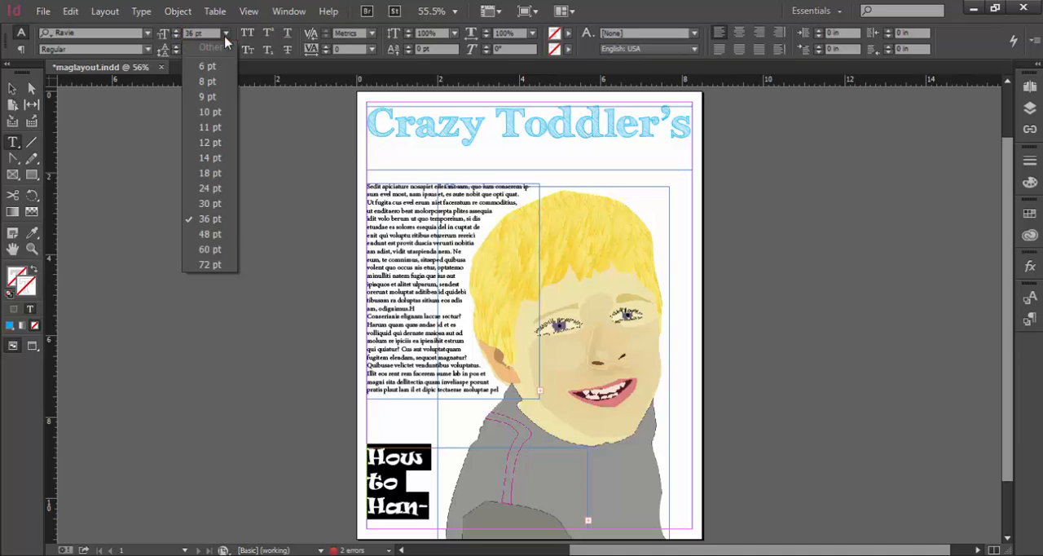
click(208, 238)
Move the headline frame up directly beneath the body text and resize it to about 5.14 by 3.32 in
click(12, 88)
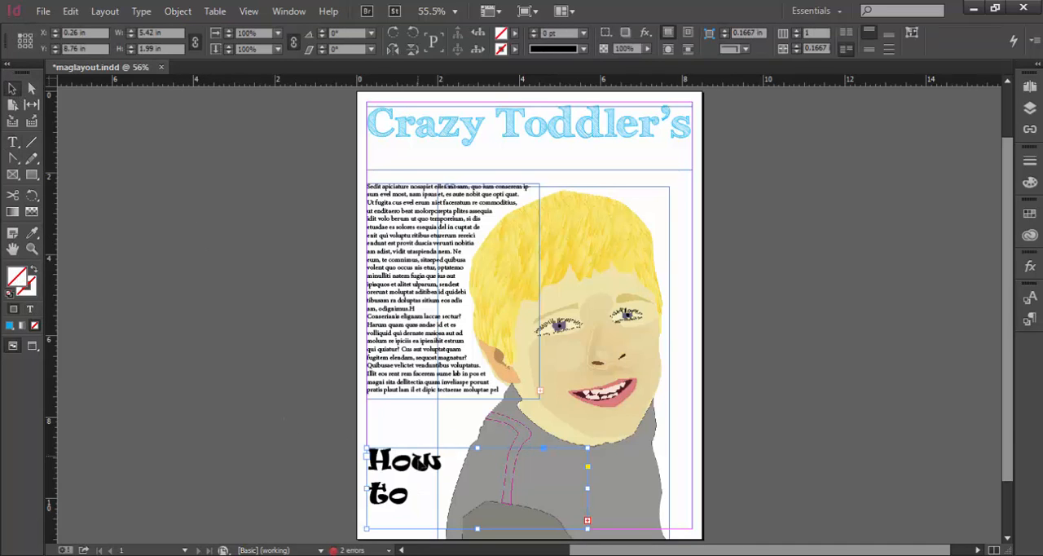
drag(421, 444, 421, 396)
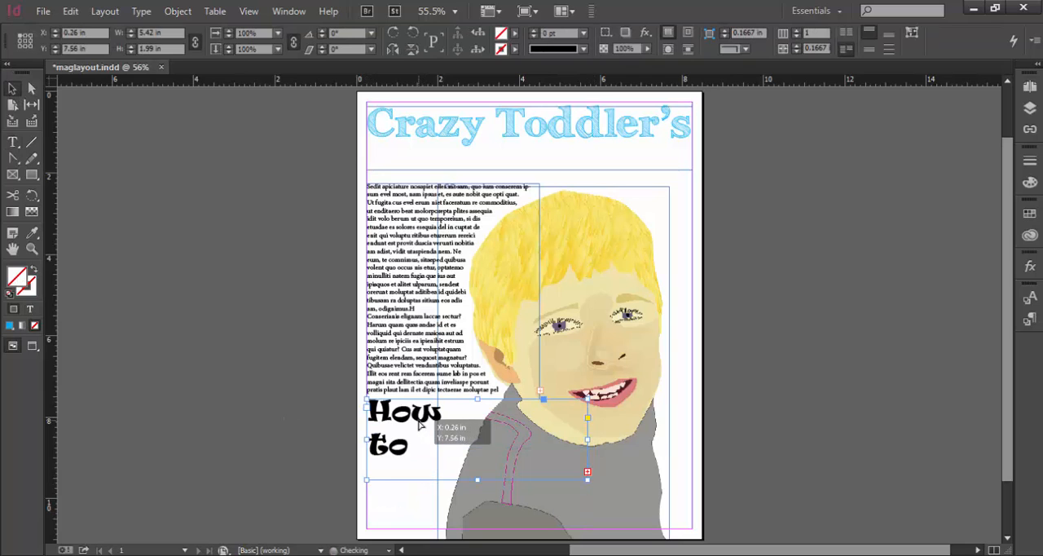
drag(588, 484, 577, 532)
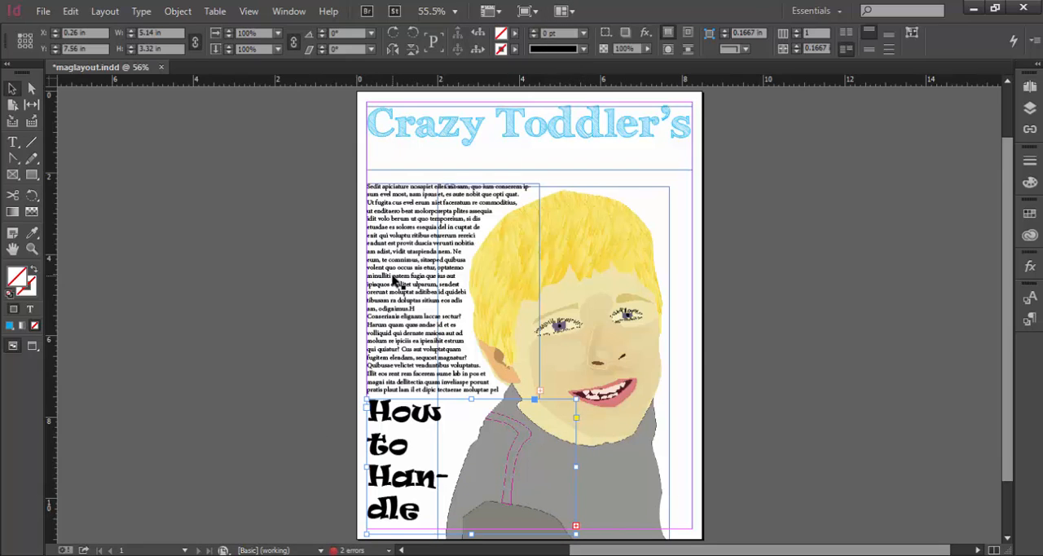
Move the body text frame onto the pasteboard and place the headline frame under the "Crazy Toddler's" title, about 8.25 by 2.44 in
drag(400, 279, 182, 252)
drag(388, 511, 383, 266)
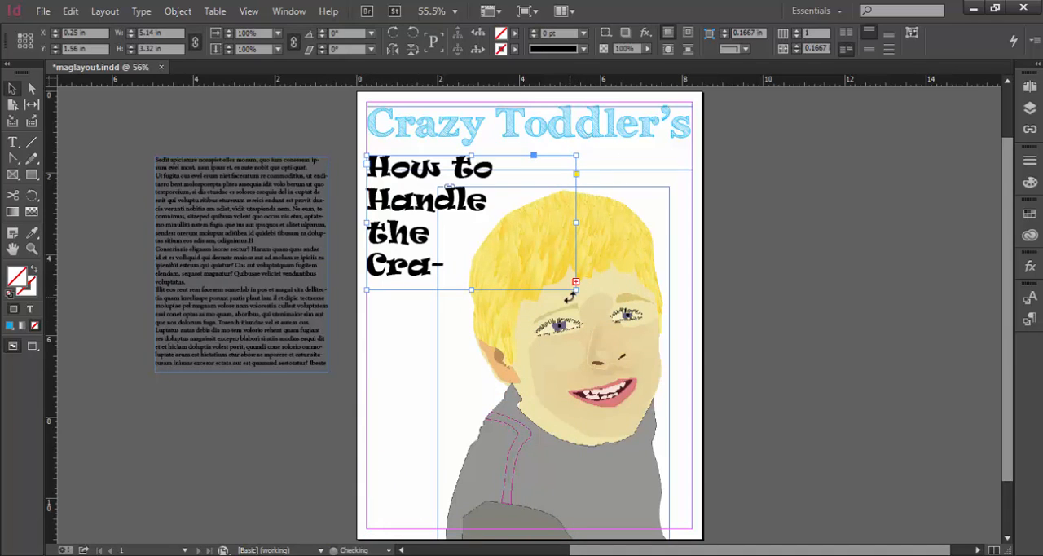
drag(576, 283, 699, 231)
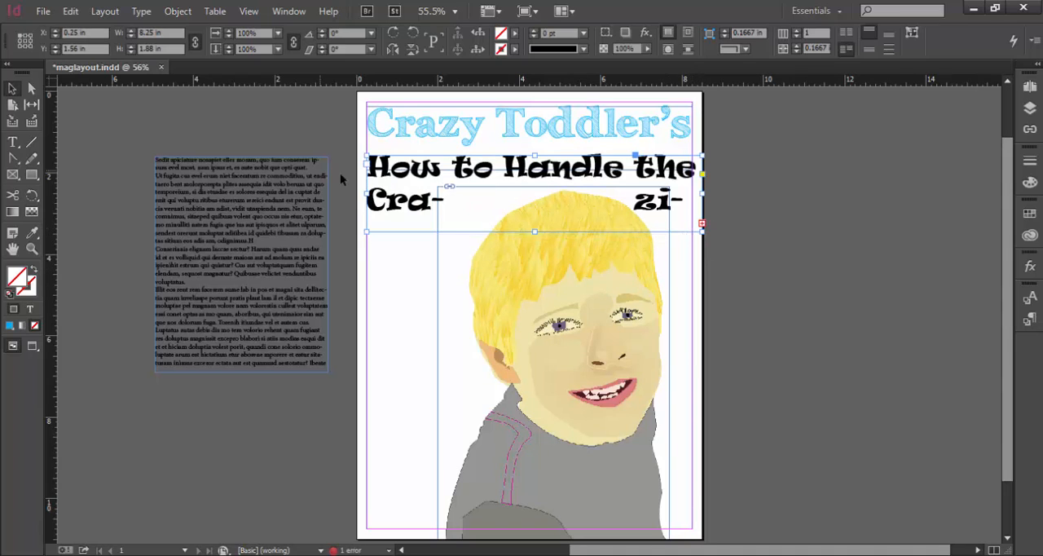
drag(532, 232, 535, 254)
Turn off the portrait's text wrap and make the headline frame wrap text around its bounding box
click(570, 352)
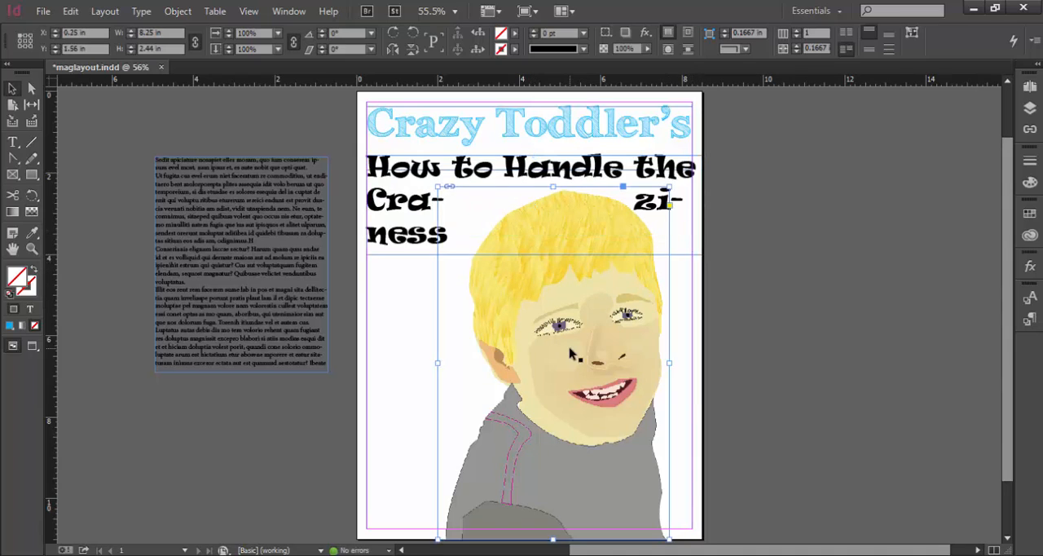
click(687, 37)
click(668, 34)
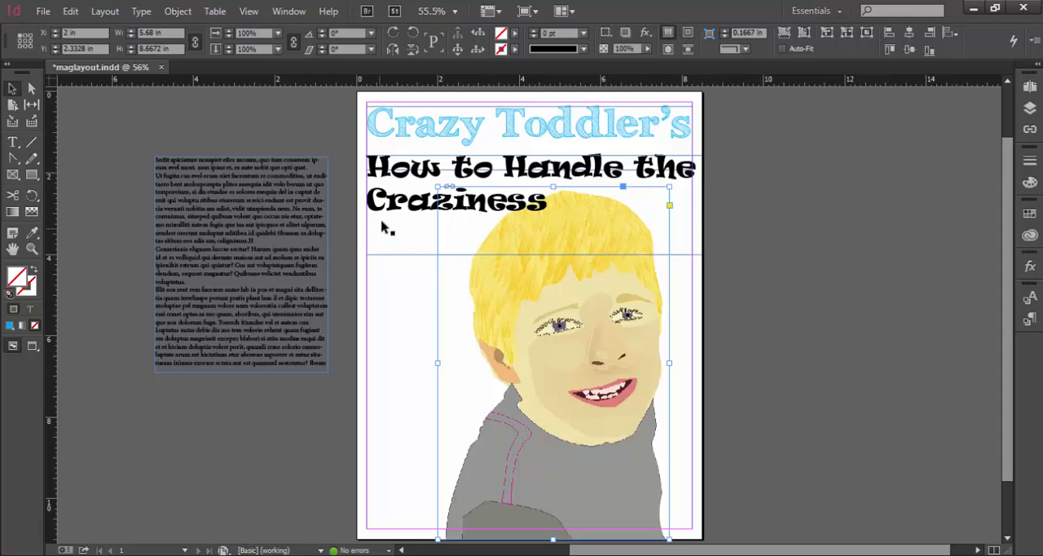
click(391, 156)
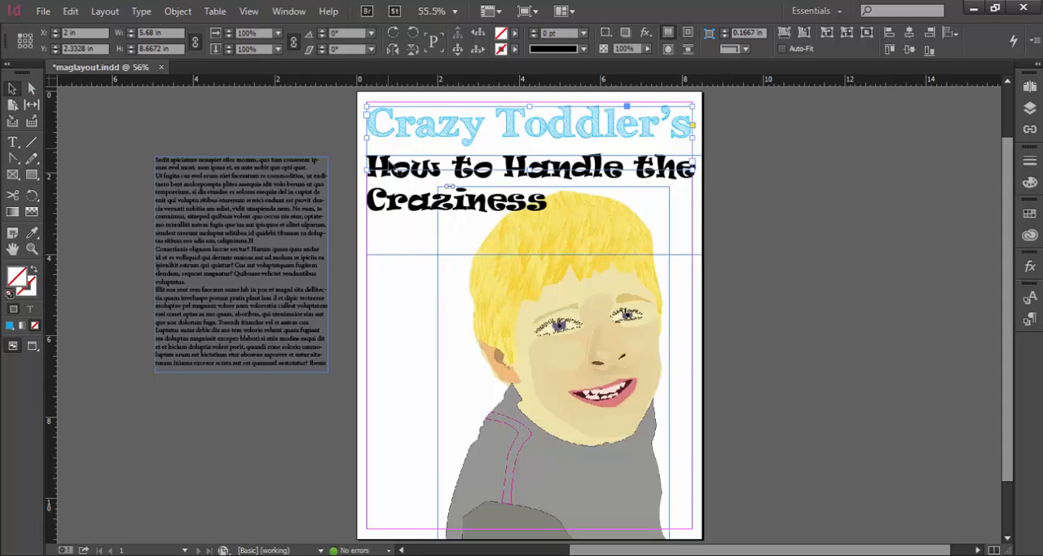
click(687, 35)
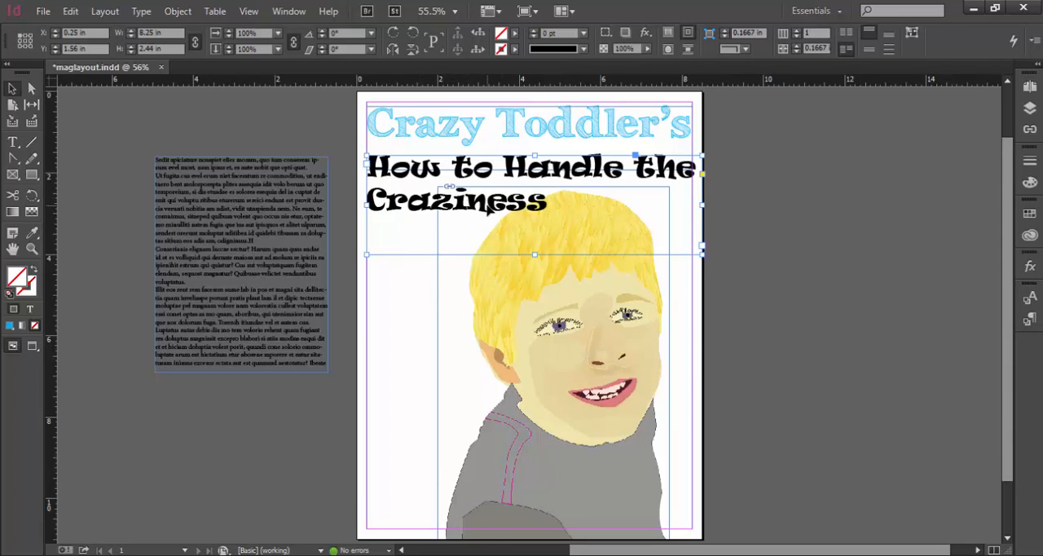
Resize the headline frame to about 5.25 by 2.86 in so the text breaks over three lines
double_click(487, 205)
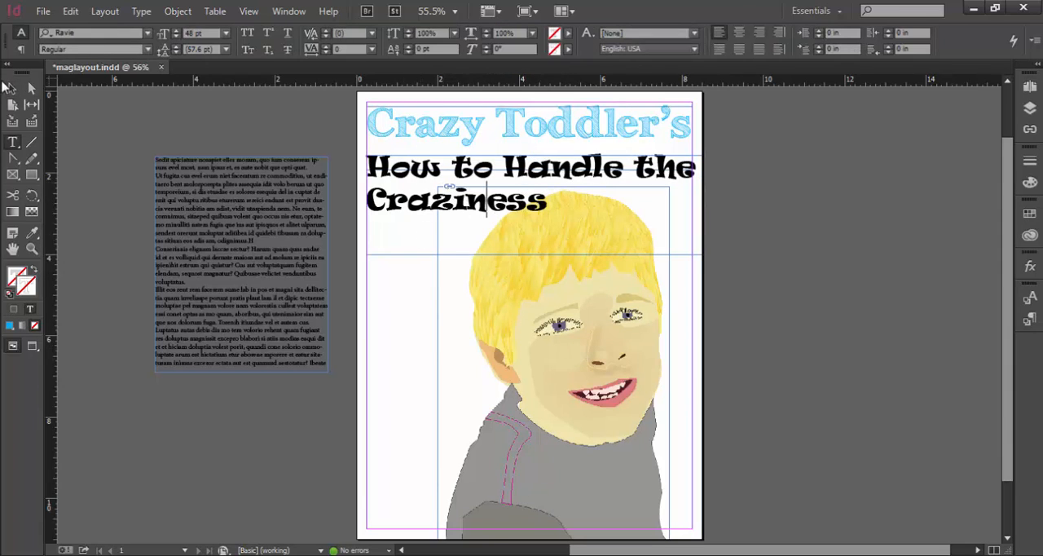
click(11, 88)
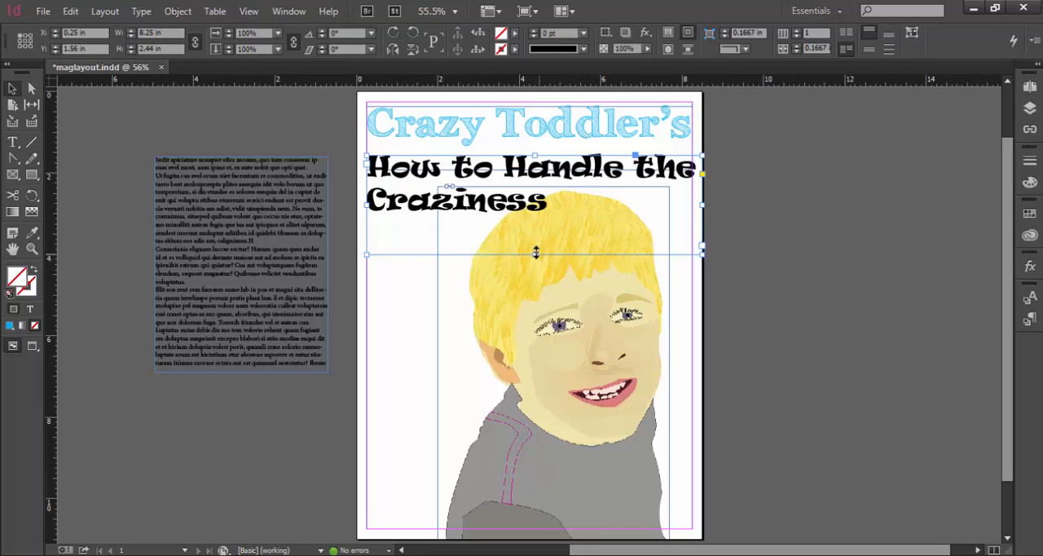
drag(535, 253, 536, 215)
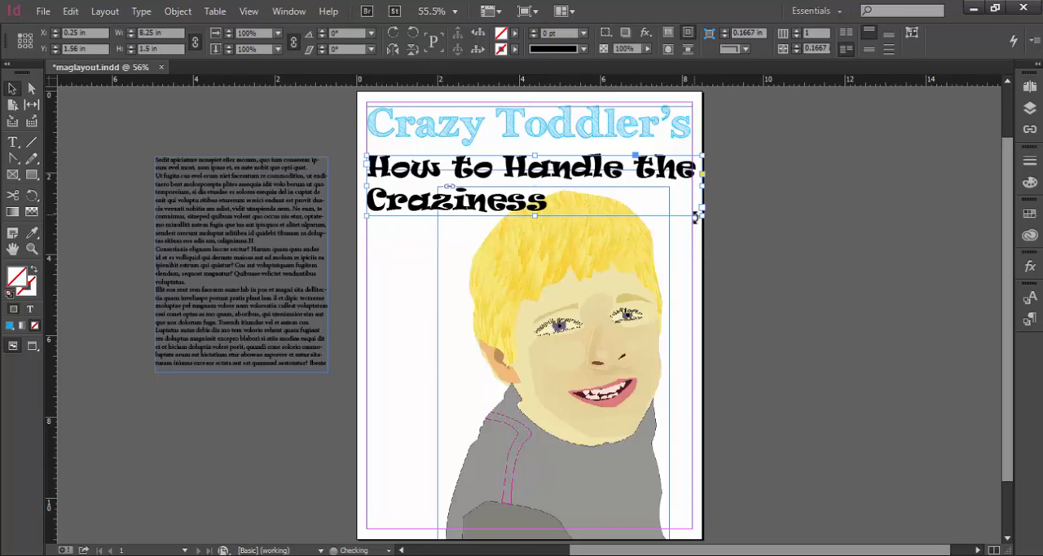
drag(703, 217, 581, 269)
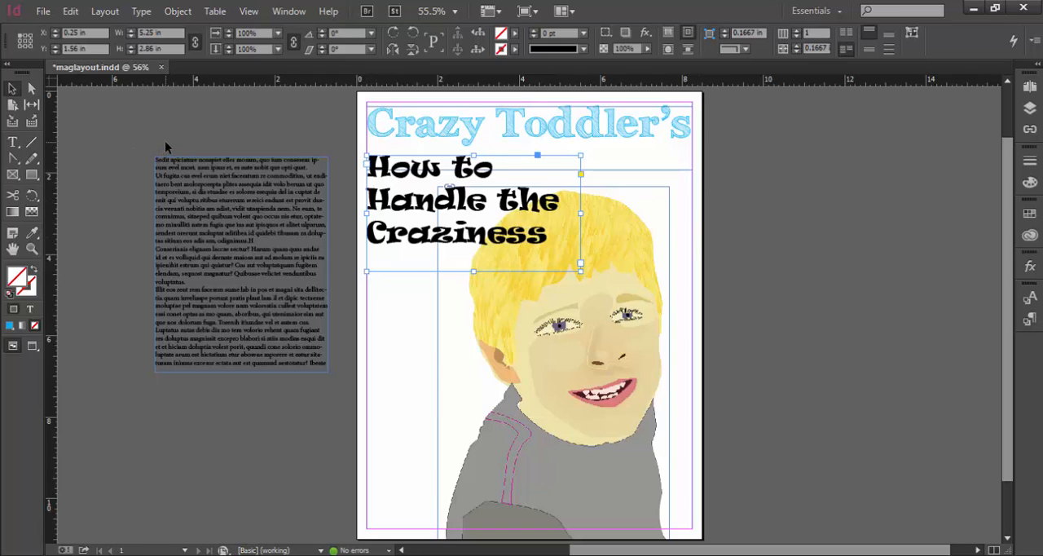
Add a text frame below the headline reading "See page 99 for details" and format it in OCR A Extended, 18 pt
click(13, 143)
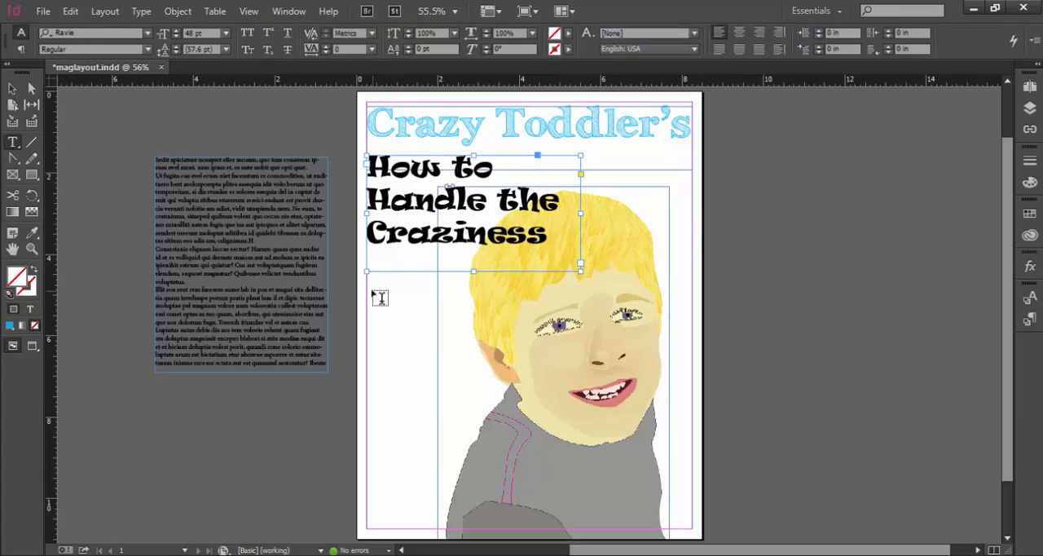
drag(368, 292, 460, 324)
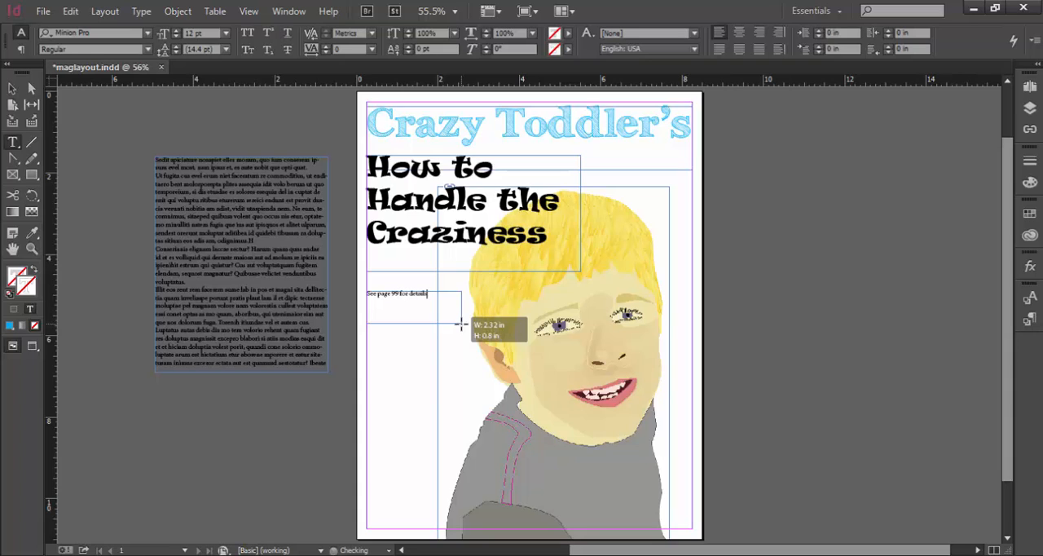
key(ctrl+a)
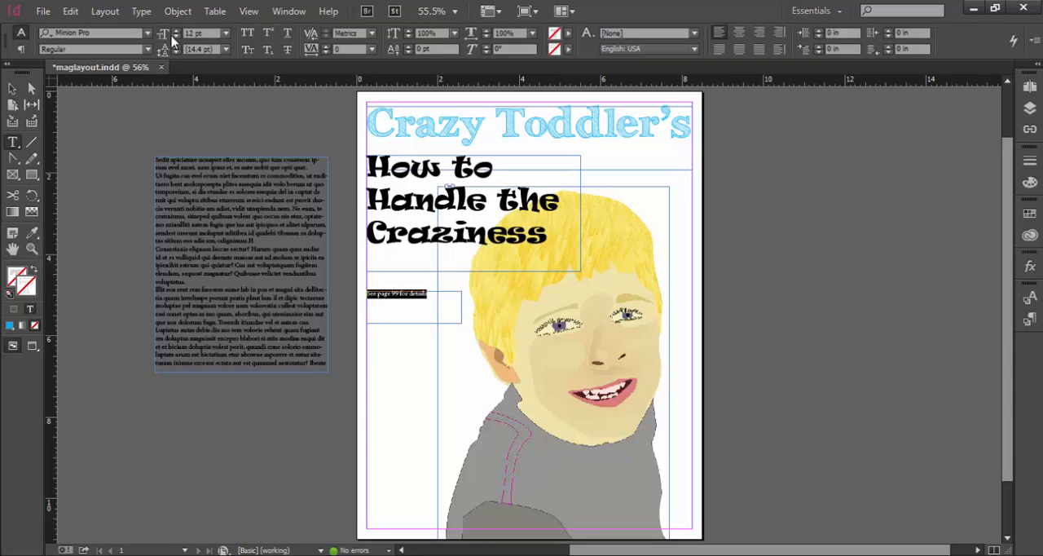
click(146, 36)
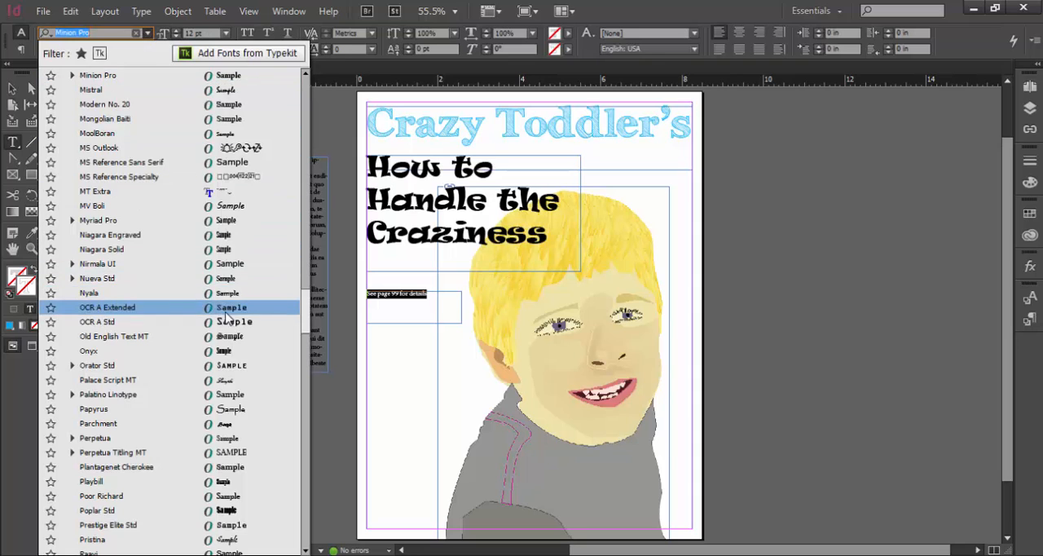
click(192, 305)
click(225, 33)
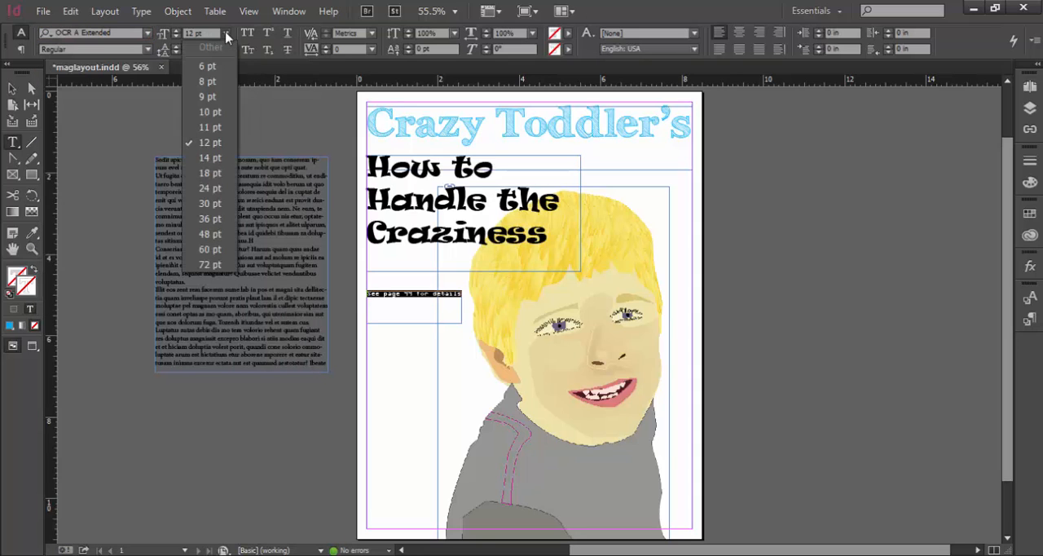
click(210, 172)
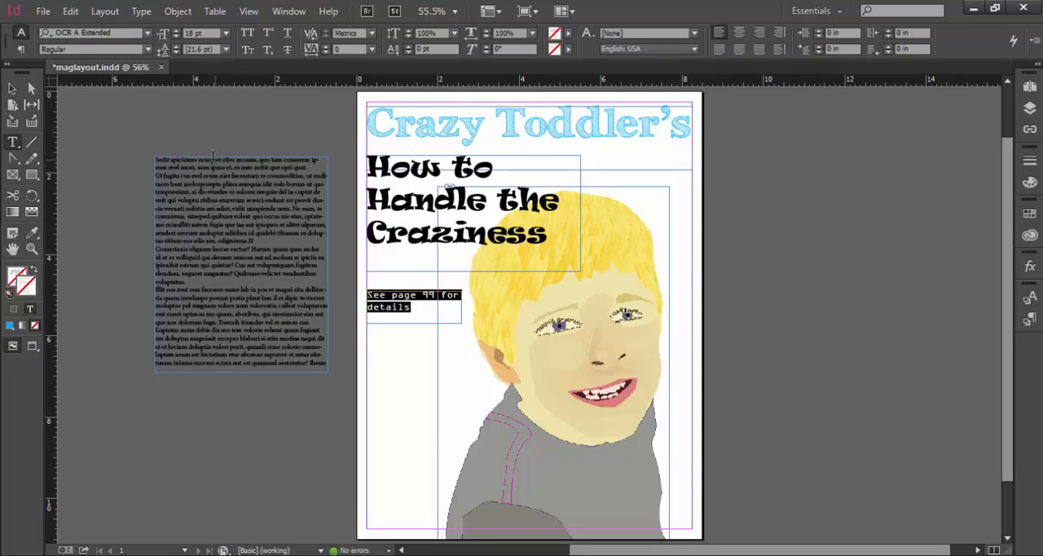
Resize the "See page 99 for details" frame to about 3.86 by 0.6 in and move it up directly beneath the headline's last line
click(12, 88)
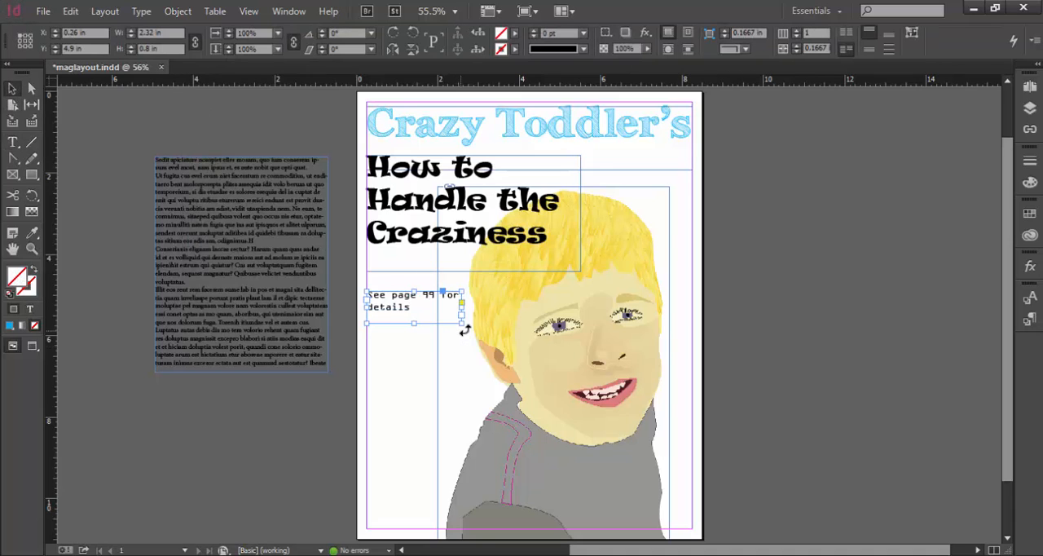
drag(461, 323, 524, 314)
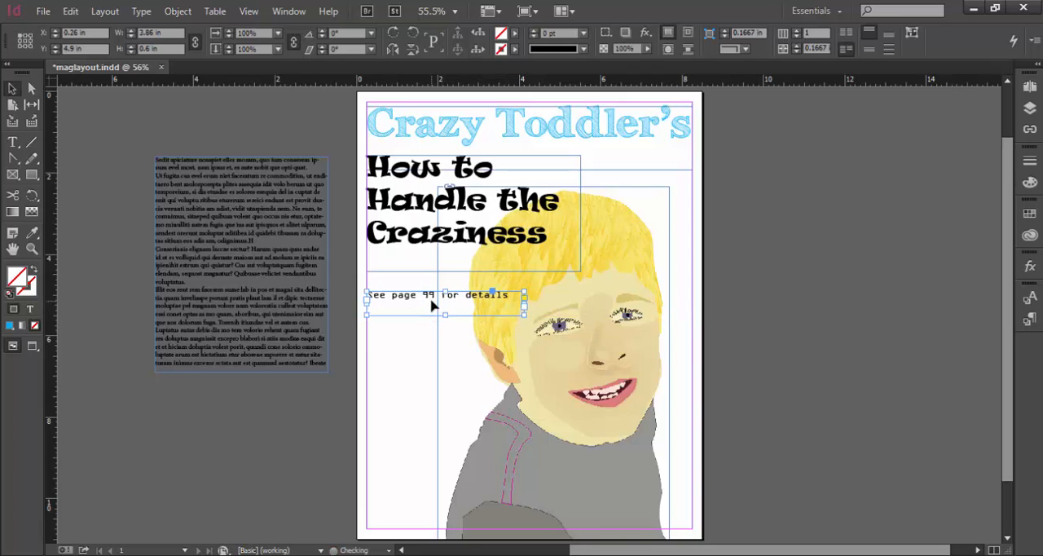
drag(434, 303, 434, 254)
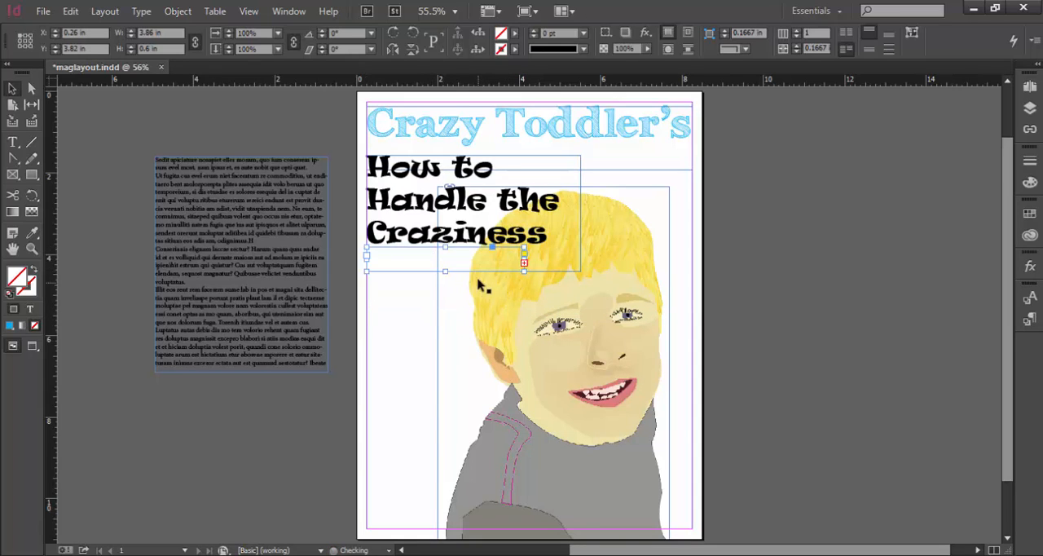
Shrink the headline frame to about 4.71 by 2.57 in so it fits closely around its three lines
click(575, 266)
drag(578, 269, 559, 258)
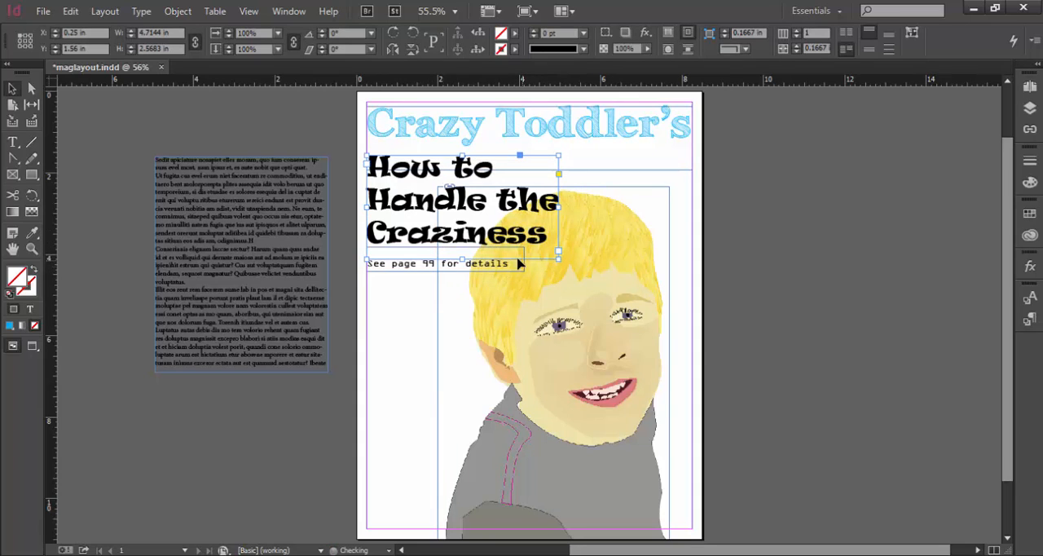
Set the fill colour of the "See page 99 for details" text to yellow, C=0 M=0 Y=100 K=0
click(433, 271)
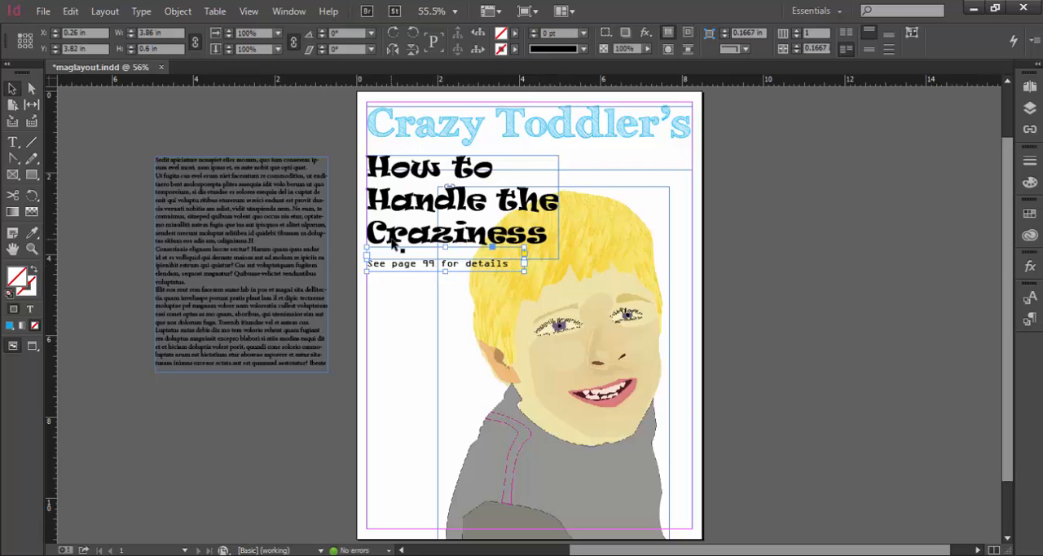
double_click(411, 267)
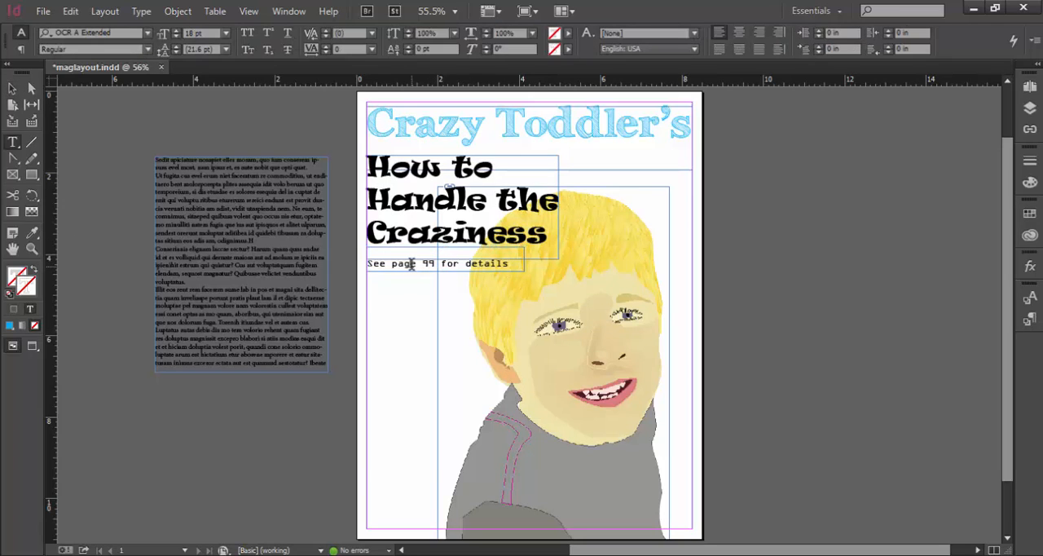
drag(368, 263, 512, 265)
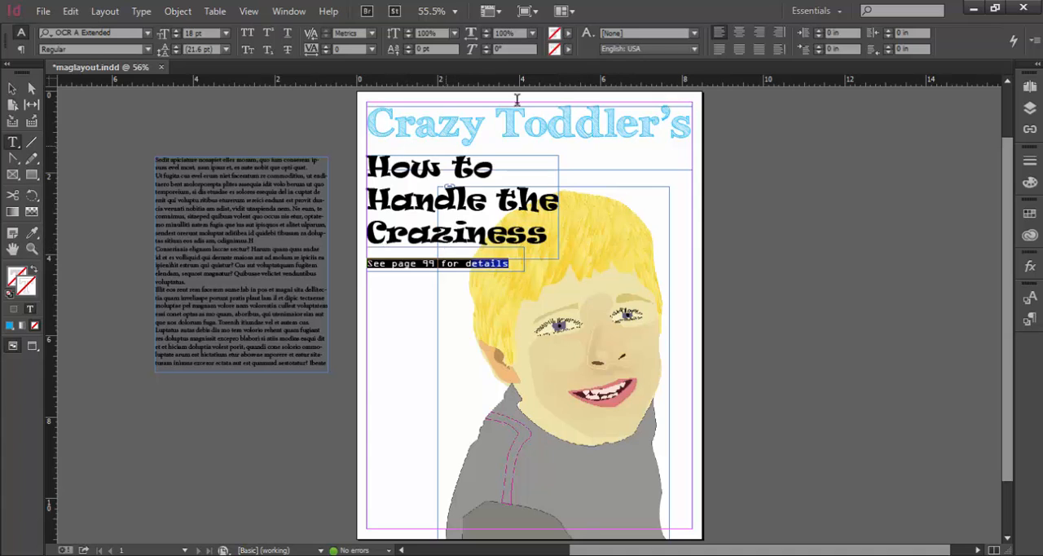
click(568, 34)
click(461, 80)
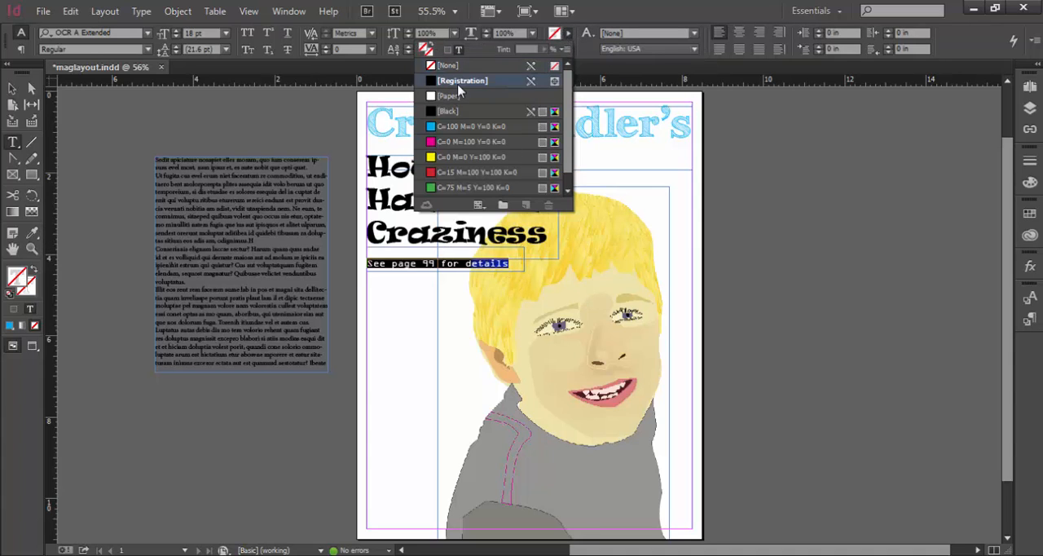
click(463, 143)
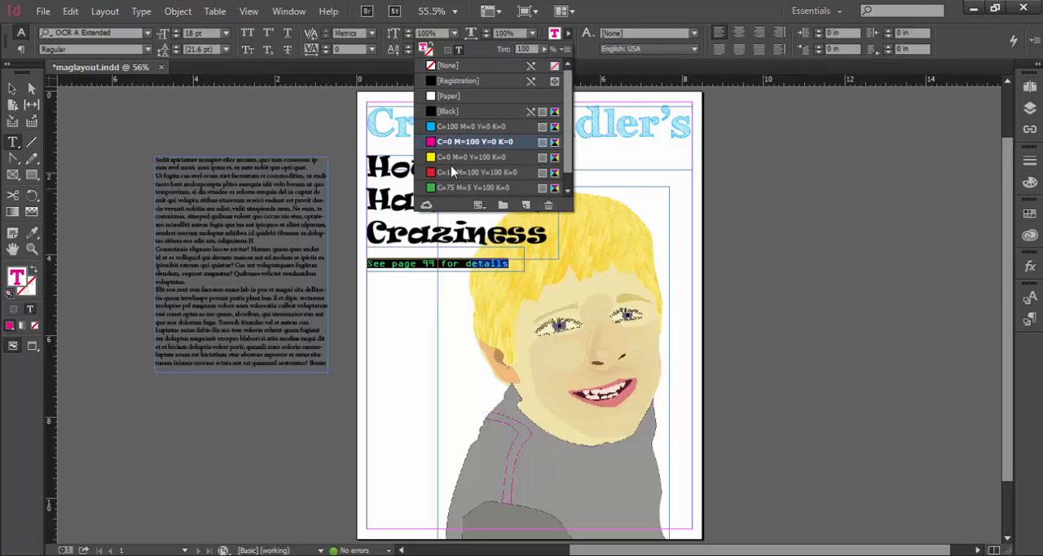
click(454, 159)
click(422, 330)
click(427, 344)
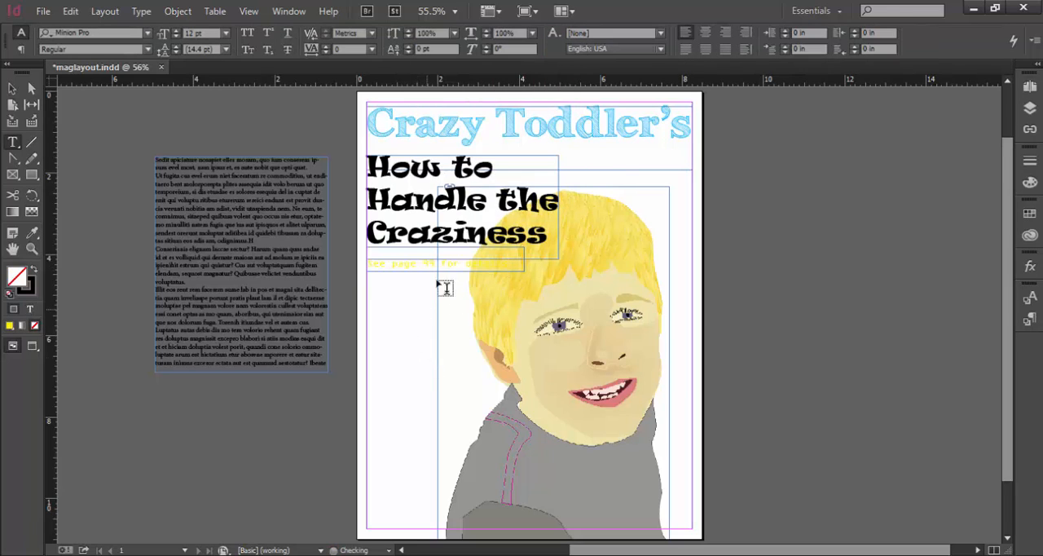
Set the fill colour of the "See page 99 for details" text to red, C=15 M=100 Y=100 K=0
click(429, 262)
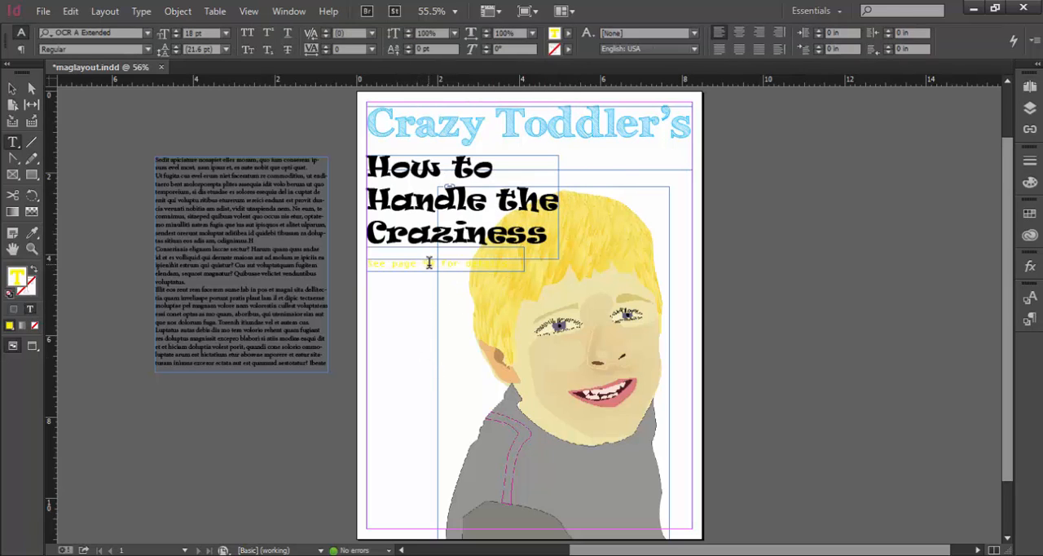
triple_click(411, 262)
click(567, 33)
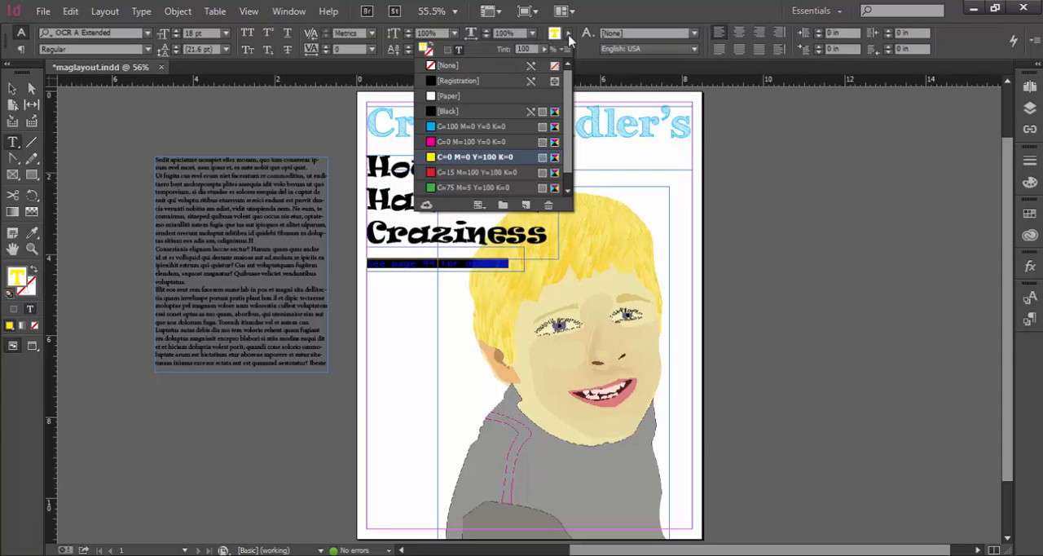
click(477, 172)
click(419, 311)
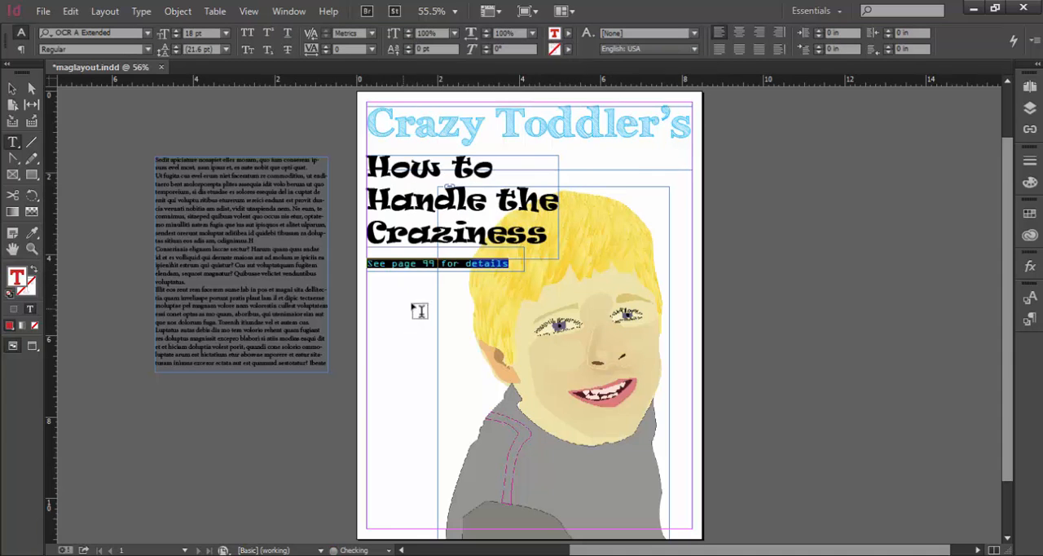
Set the fill colour of the whole "How to Handle the Craziness" headline to green, C=75 M=5 Y=100 K=0
double_click(390, 170)
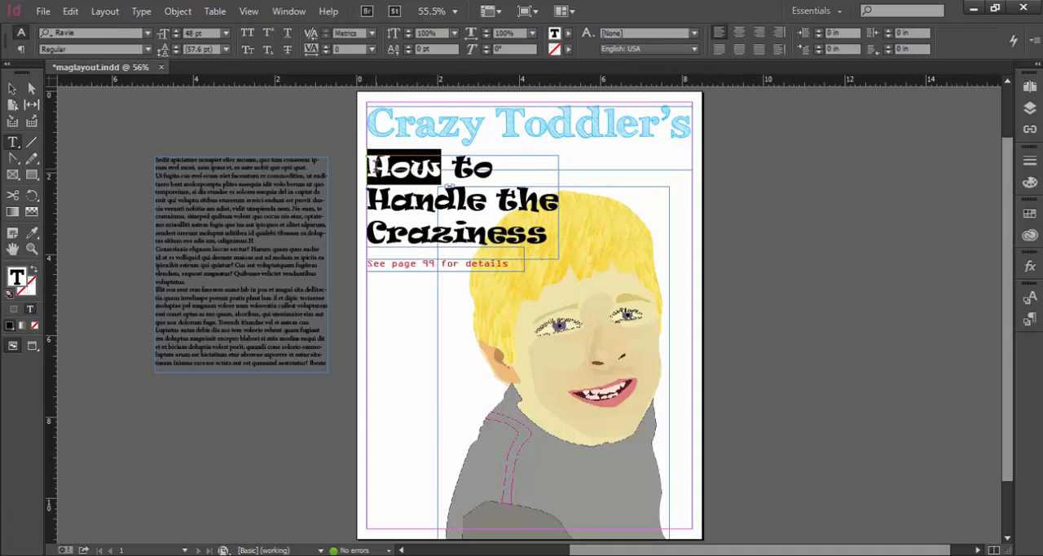
drag(370, 166, 576, 227)
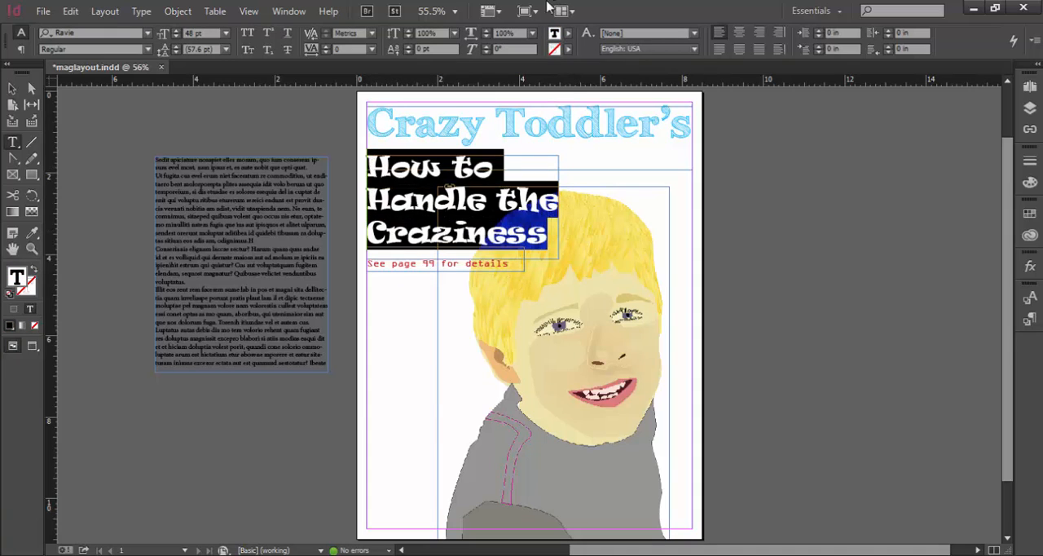
click(568, 33)
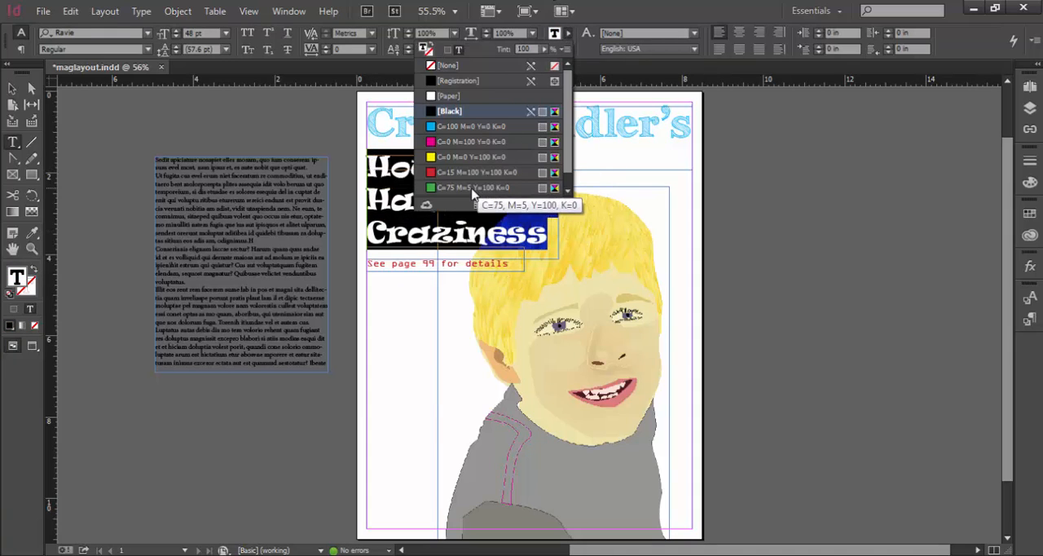
click(489, 187)
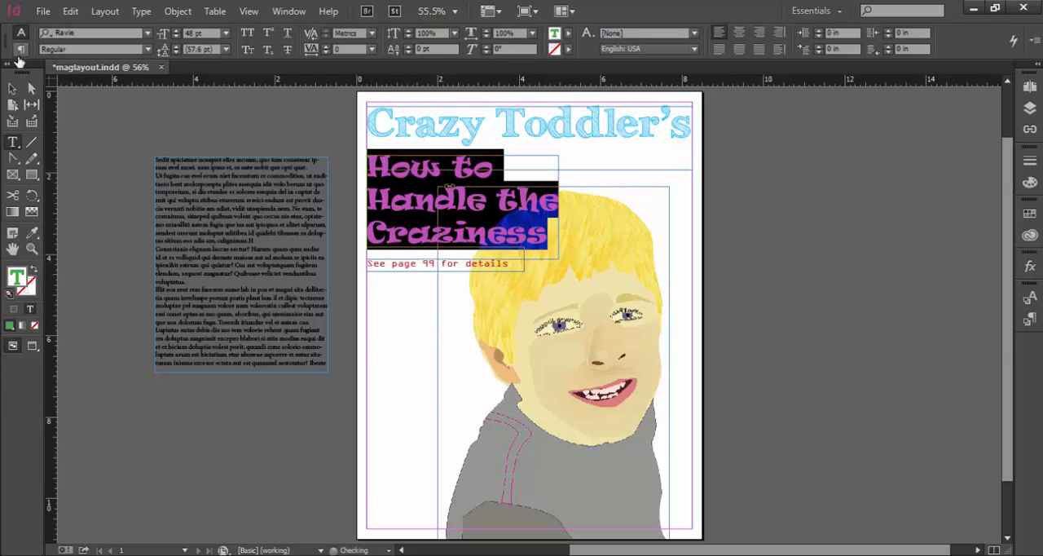
With the details line moved out of the way, shorten the headline frame to about 2.13 in and raise it to about Y 1.34 in
click(14, 90)
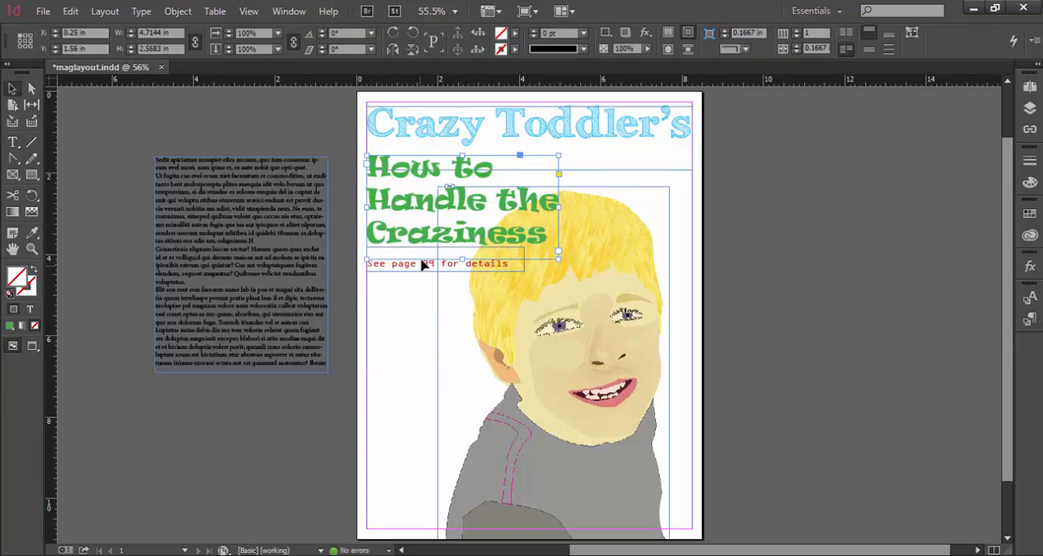
drag(425, 265, 413, 293)
click(455, 249)
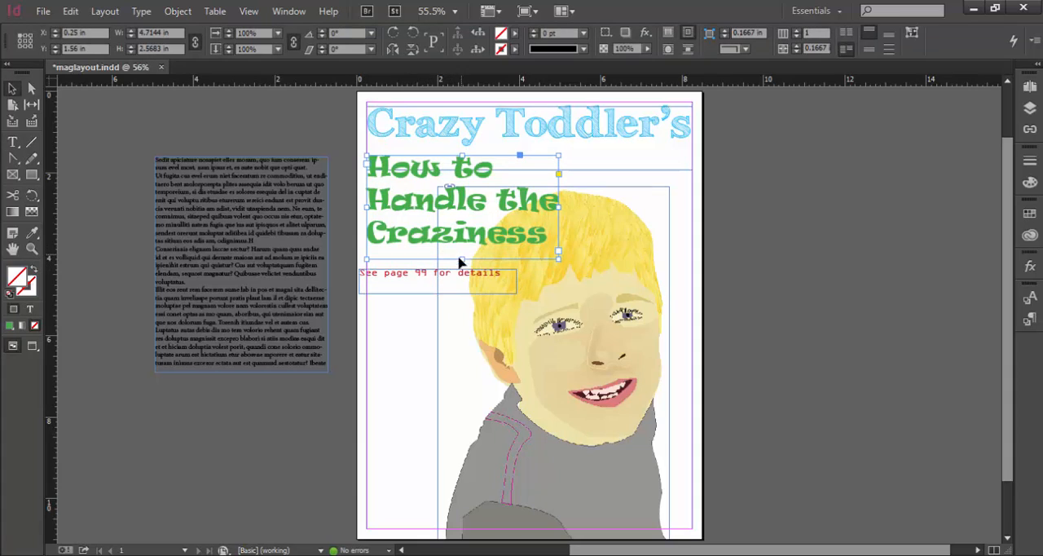
drag(461, 259, 467, 250)
double_click(467, 248)
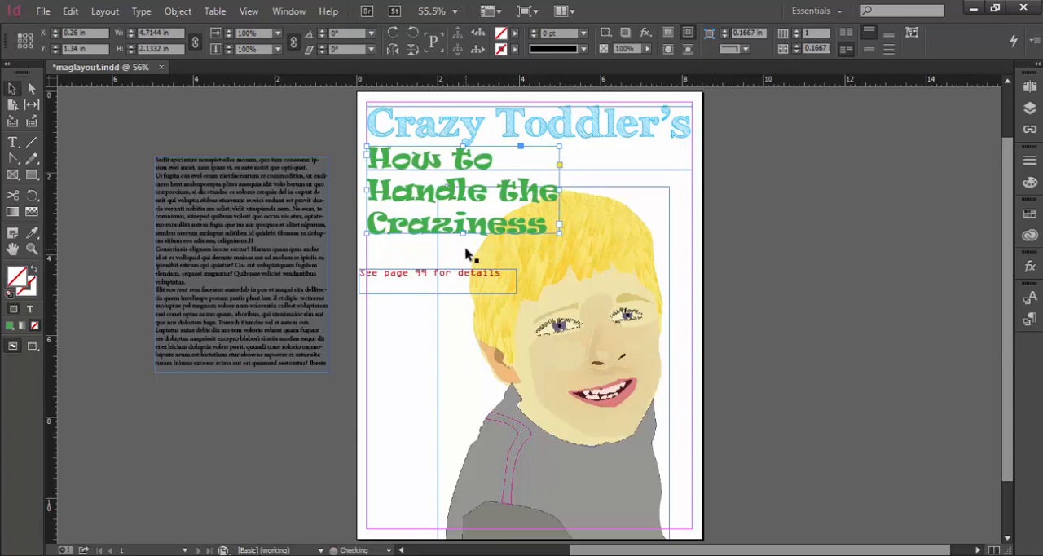
Move the "See page 99 for details" frame directly beneath the headline, nudging it to about X 0.27 in, Y 3.54 in
drag(407, 272, 403, 237)
click(389, 311)
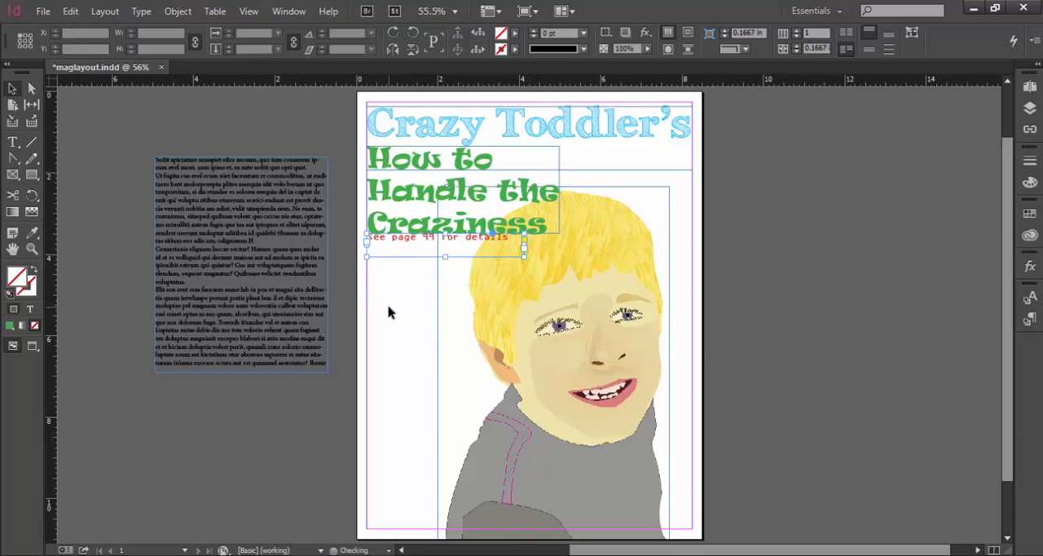
click(401, 246)
key(Down)
key(Down)
key(Down)
key(Down)
key(Down)
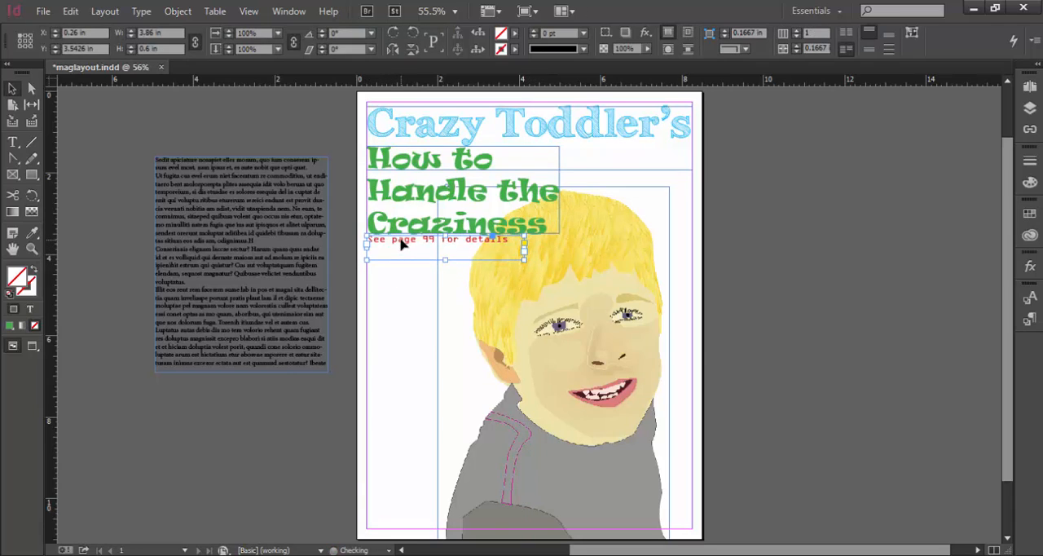
key(Right)
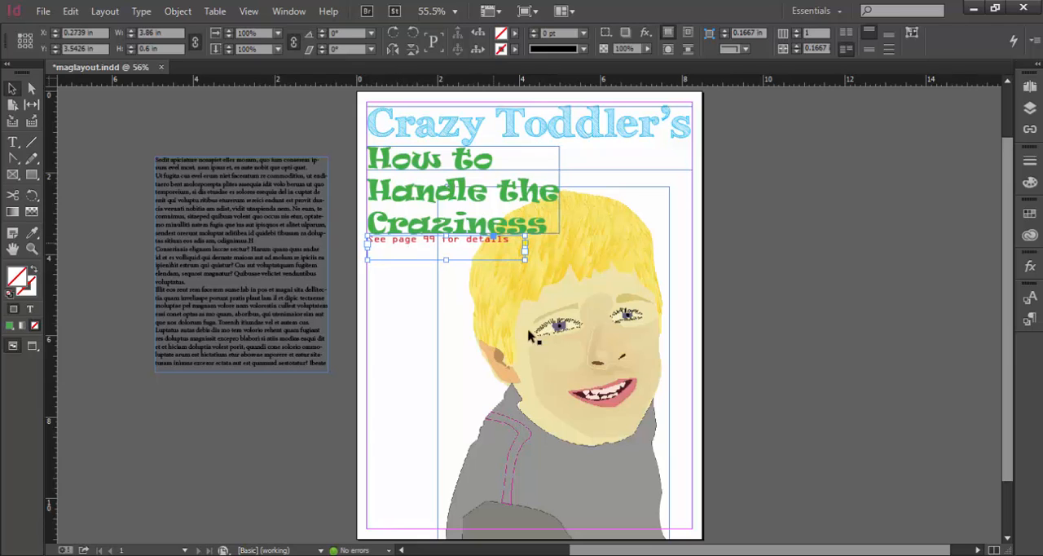